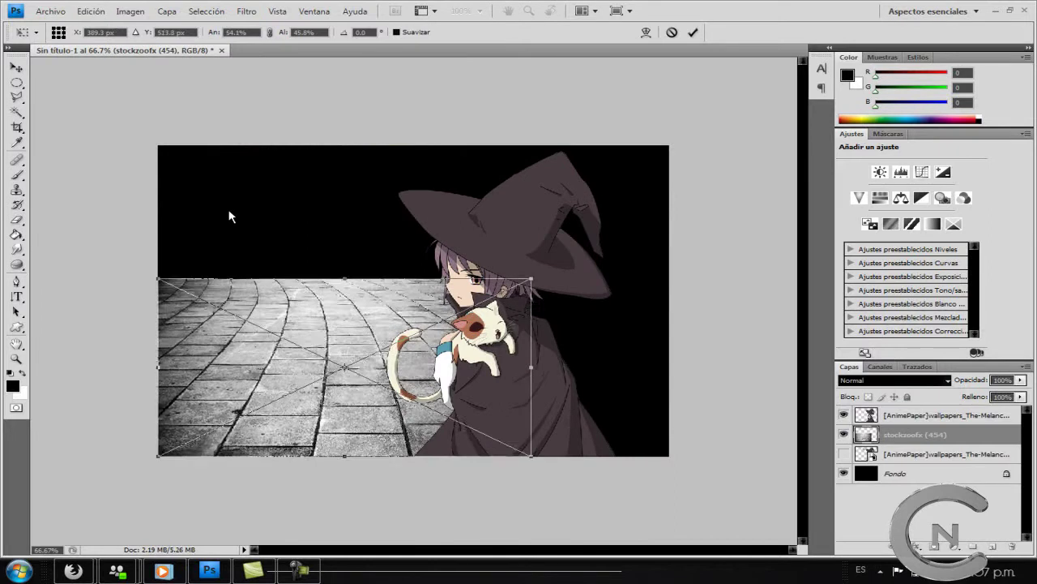
- Duplicate the stone floor layer, move the copy right to cover the remaining width, and rasterize it to blend the seam
{"action": "key", "text": "ctrl+j"}
{"action": "key", "text": "ctrl+shift+Right"}
{"action": "key", "text": "ctrl+shift+Right"}
{"action": "key", "text": "ctrl+shift+Right"}
{"action": "key", "text": "ctrl+shift+Right"}
{"action": "key", "text": "ctrl+shift+Right"}
{"action": "key", "text": "ctrl+shift+Right"}
{"action": "key", "text": "ctrl+shift+Right"}
{"action": "key", "text": "ctrl+shift+Right"}
{"action": "key", "text": "ctrl+shift+Right"}
{"action": "key", "text": "ctrl+shift+Right"}
{"action": "key", "text": "ctrl+shift+Right"}
{"action": "key", "text": "ctrl+shift+Right"}
{"action": "key", "text": "ctrl+shift+Right"}
{"action": "key", "text": "ctrl+shift+Right"}
{"action": "key", "text": "ctrl+shift+Right"}
{"action": "key", "text": "ctrl+shift+Right"}
{"action": "key", "text": "ctrl+shift+Right"}
{"action": "key", "text": "ctrl+shift+Right"}
{"action": "key", "text": "ctrl+shift+Right"}
{"action": "key", "text": "ctrl+shift+Right"}
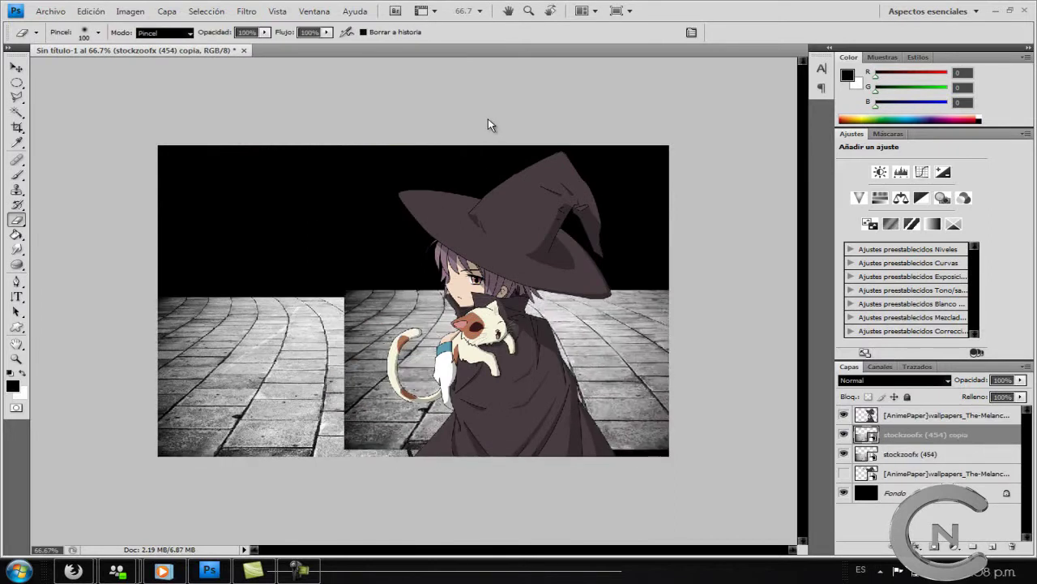
{"action": "left_click", "coordinate": [522, 164]}
{"action": "key", "text": "Return"}
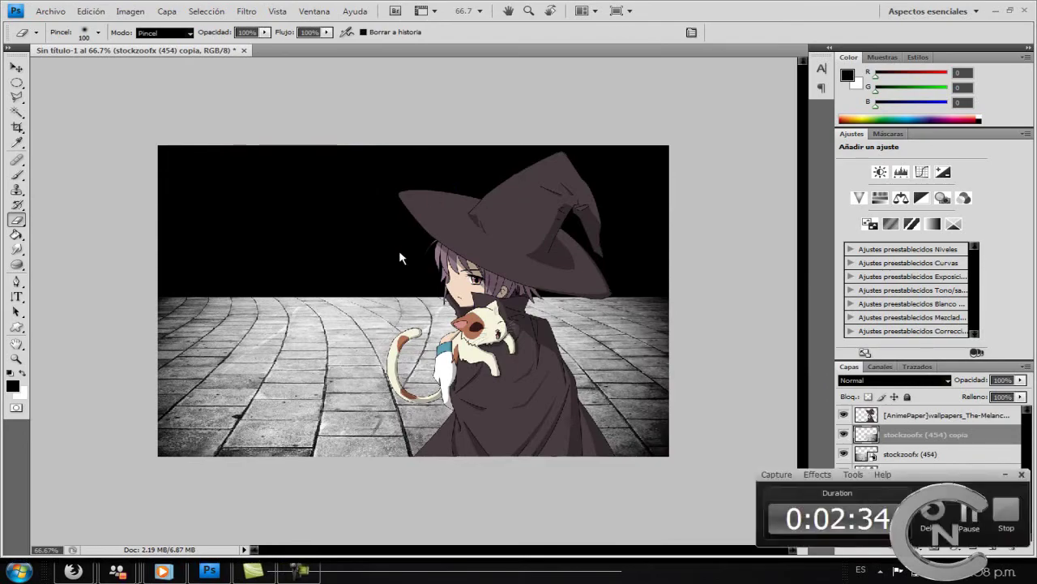
- Group the two stone floor layers and make a merged floor copy above the hidden group
{"action": "key", "text": "shift+alt+bracketleft"}
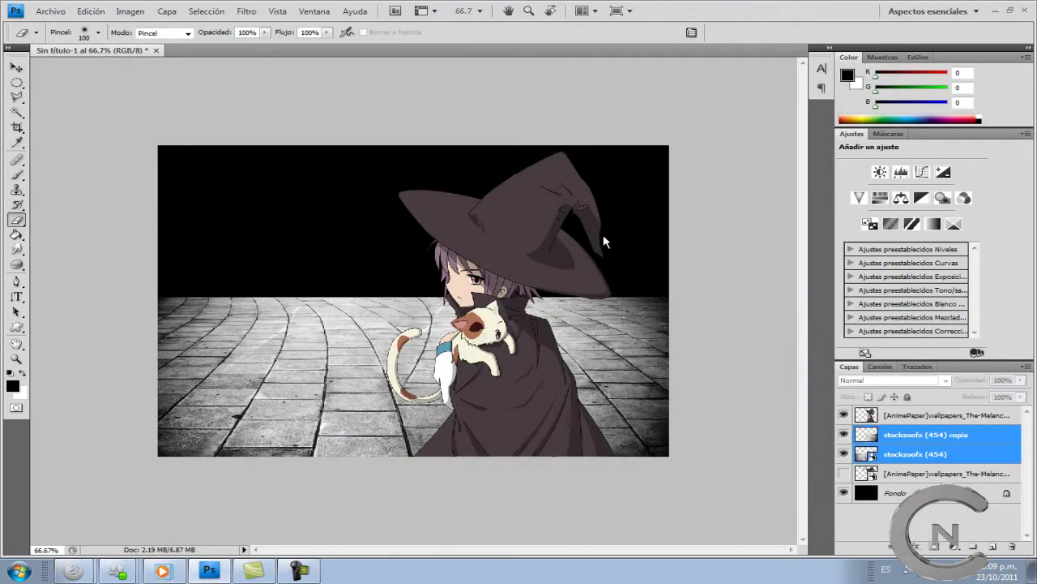
{"action": "key", "text": "ctrl+g"}
{"action": "key", "text": "alt+e"}
- Darken the merged floor with Levels inputs 35, 0.46 and 255, and softly erase its edge along the horizon
{"action": "key", "text": "ctrl+alt+l"}
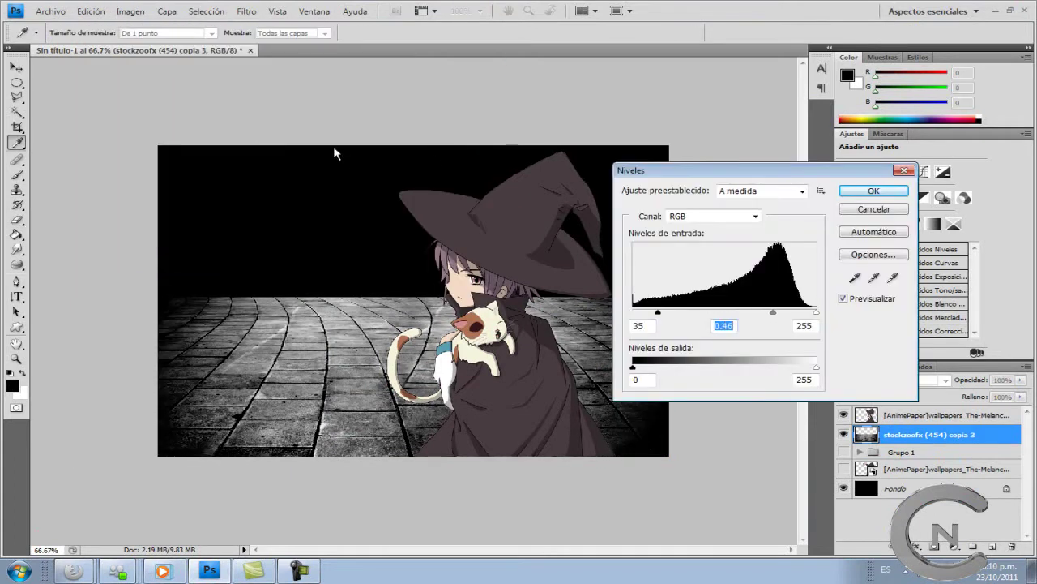
{"action": "key", "text": "Return"}
{"action": "key", "text": "e"}
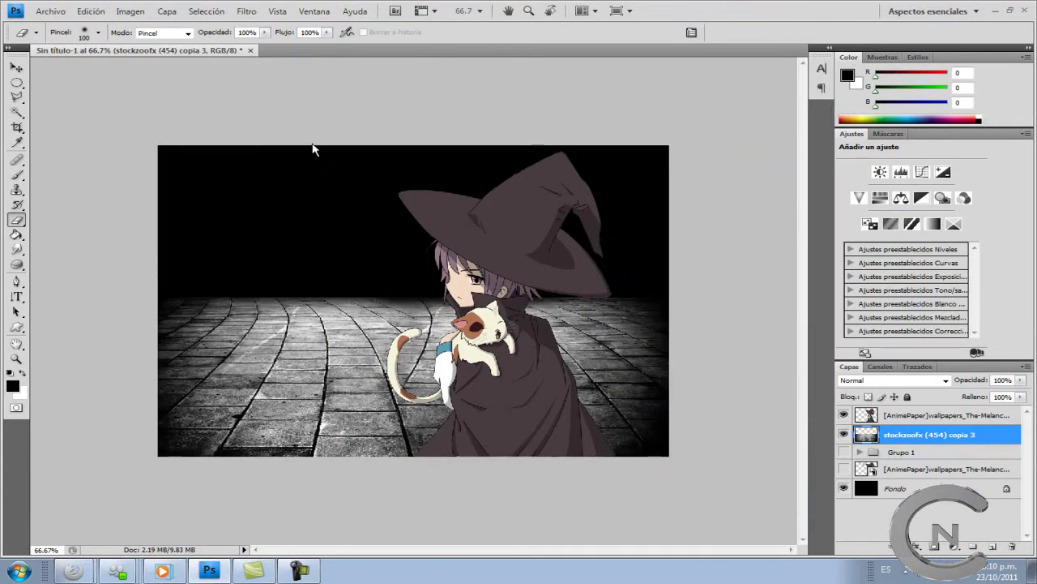
- Place the fotos-de-terror-peq image beneath the floor layer and try Multiply and Screen blending on it
{"action": "key", "text": "alt+a"}
{"action": "key", "text": "Return"}
{"action": "key", "text": "Return"}
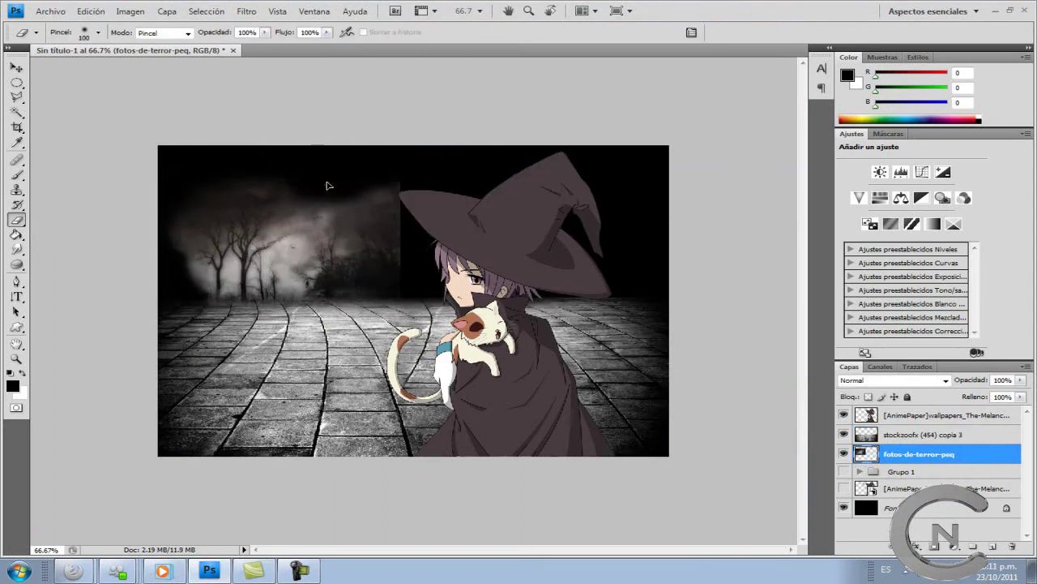
{"action": "key", "text": "shift+alt+m"}
{"action": "key", "text": "shift+alt+s"}
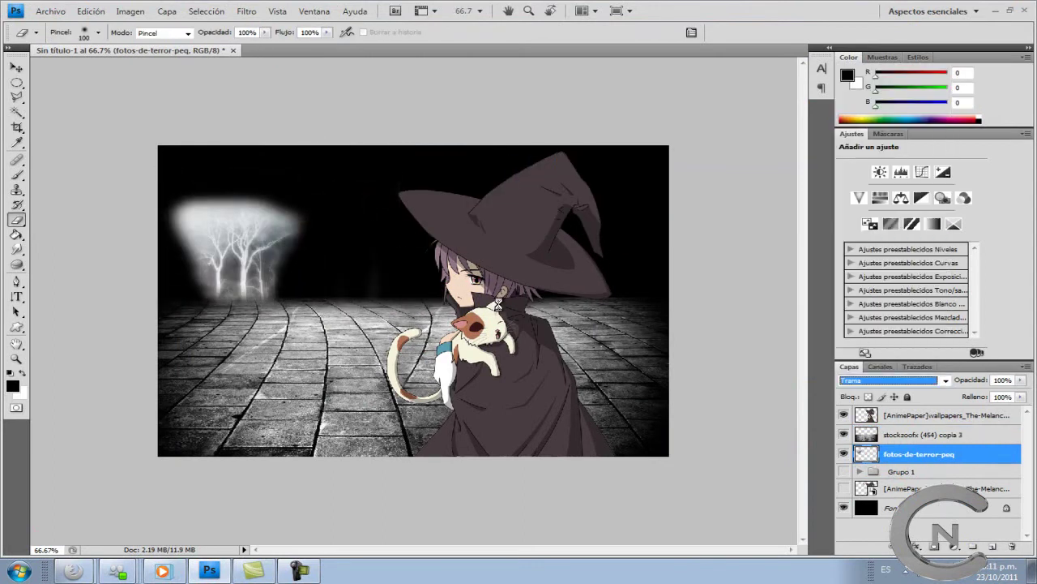
- Place the montanas image beneath the floor layer and enlarge it to fill the background across the canvas
{"action": "left_click", "coordinate": [50, 11]}
{"action": "left_click", "coordinate": [70, 238]}
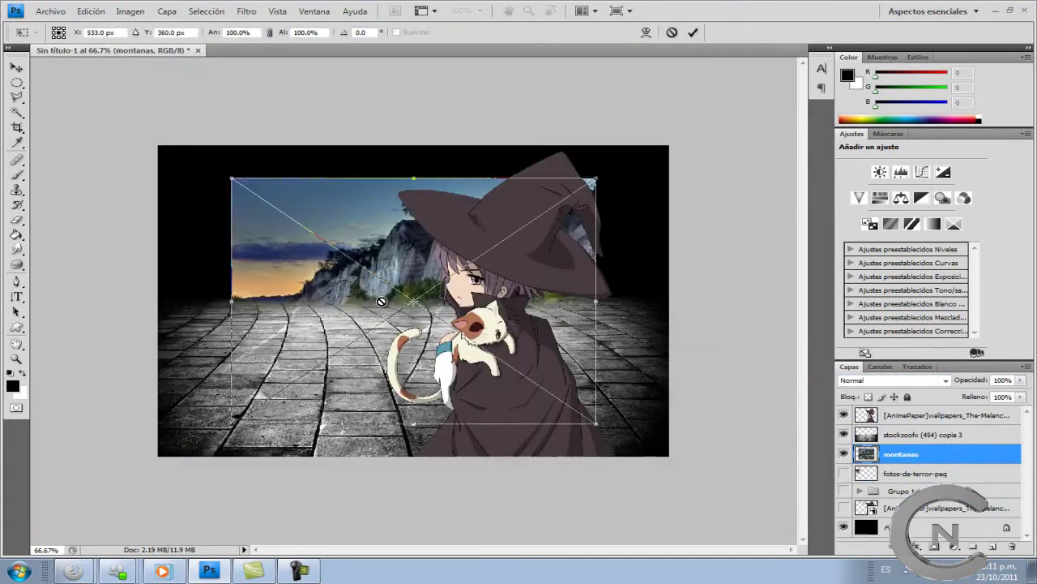
{"action": "left_click_drag", "start_coordinate": [414, 392], "coordinate": [413, 414]}
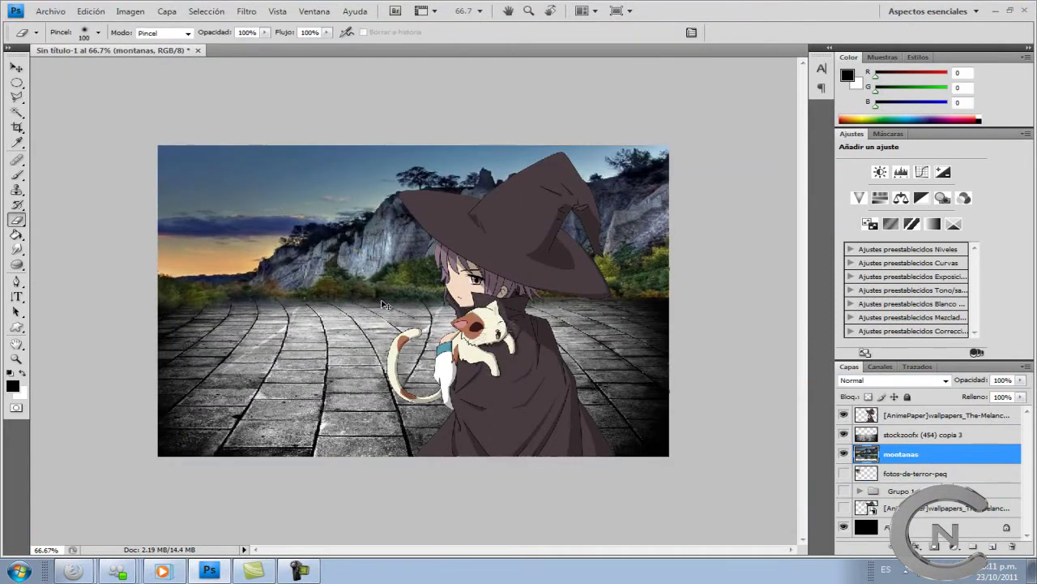
- Apply Levels inputs 45, 1.21 and 255 to the mountain layer and mute its colours with Hue/Saturation
{"action": "key", "text": "ctrl+l"}
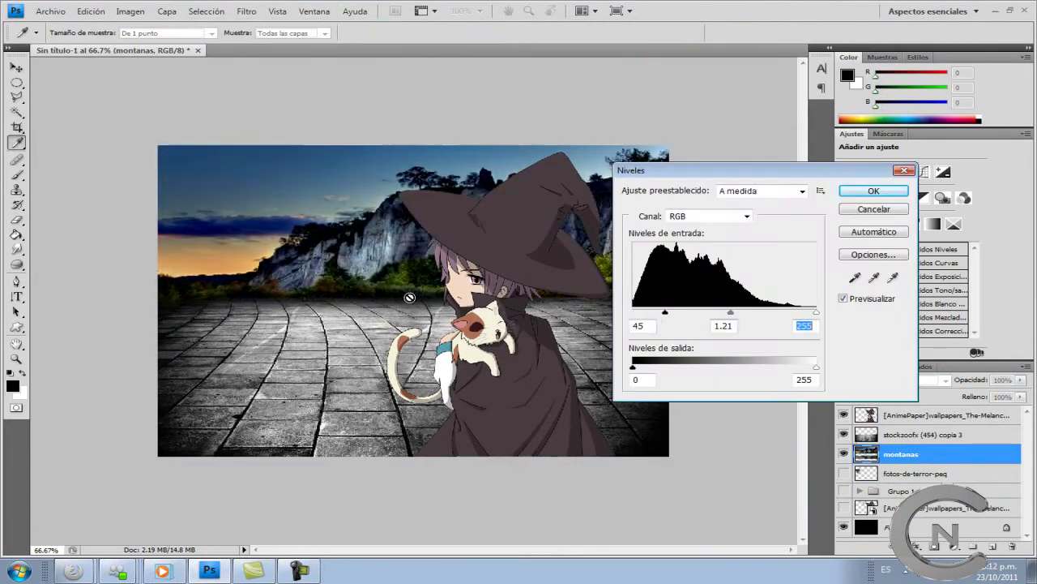
{"action": "key", "text": "ctrl+u"}
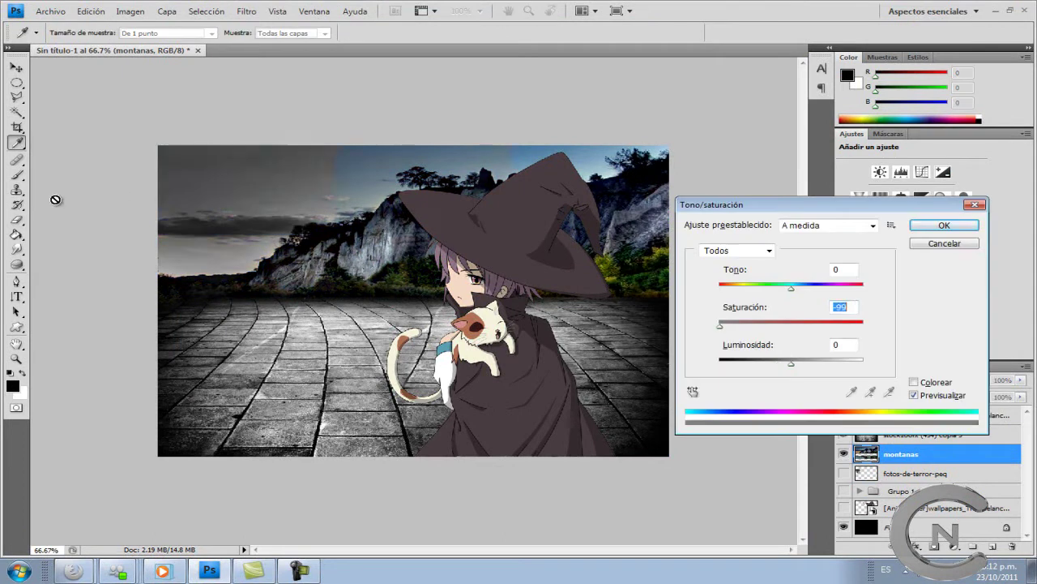
{"action": "type", "text": "-18"}
{"action": "key", "text": "Return"}
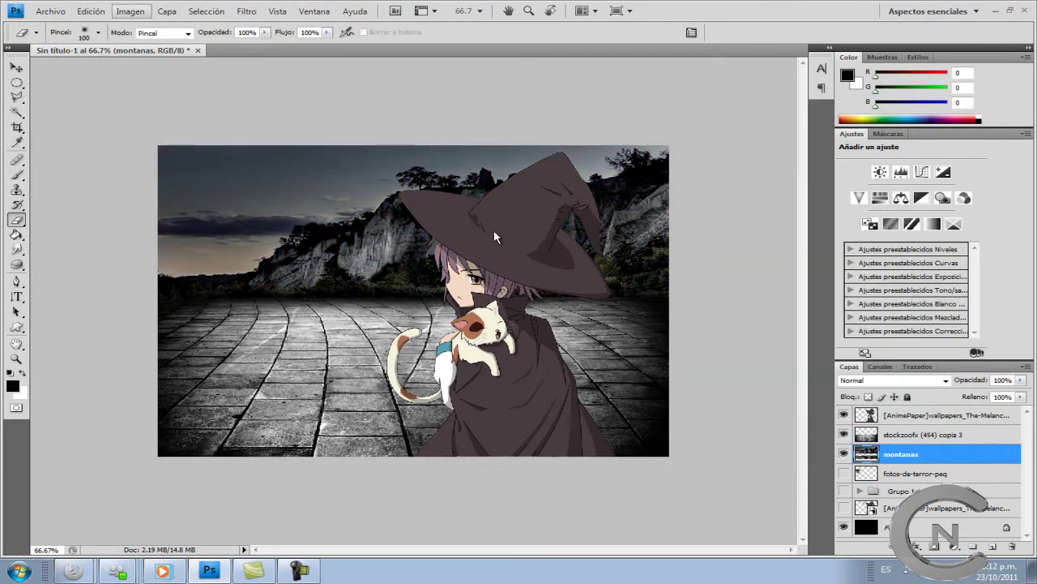
- Darken the mountain layer further with Levels, setting the black input to 27
{"action": "key", "text": "ctrl+l"}
{"action": "type", "text": "27"}
{"action": "key", "text": "Tab"}
{"action": "key", "text": "Return"}
{"action": "key", "text": "e"}
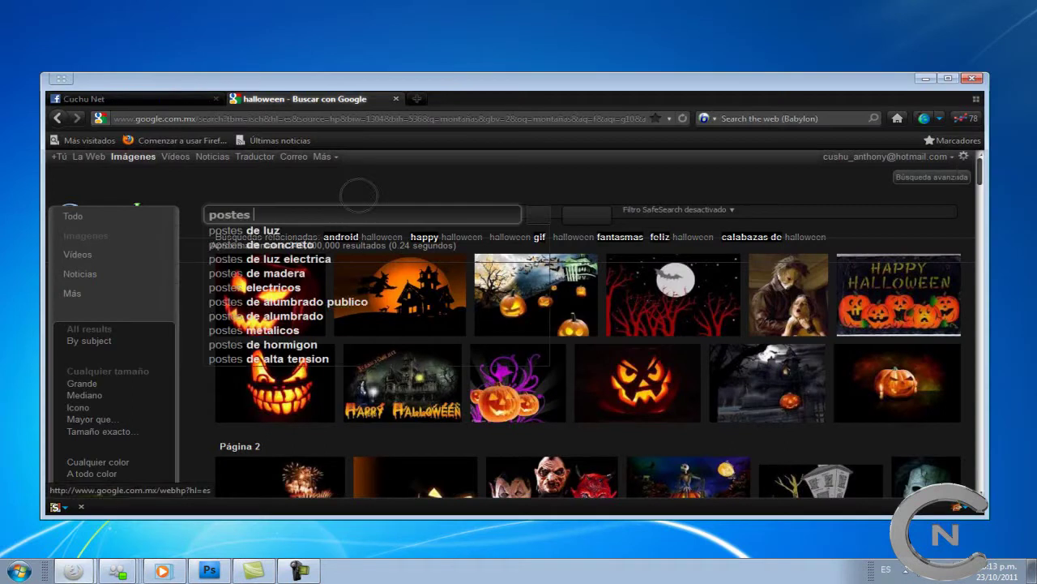
- In the web browser, search images for "postes de luz", browse the results and open a promising picture separately
{"action": "key", "text": "Down"}
{"action": "key", "text": "Return"}
{"action": "scroll", "coordinate": [278, 249], "scroll_direction": "down", "scroll_amount": 15}
{"action": "scroll", "coordinate": [278, 250], "scroll_direction": "down", "scroll_amount": 20}
{"action": "middle_click", "coordinate": [267, 267]}
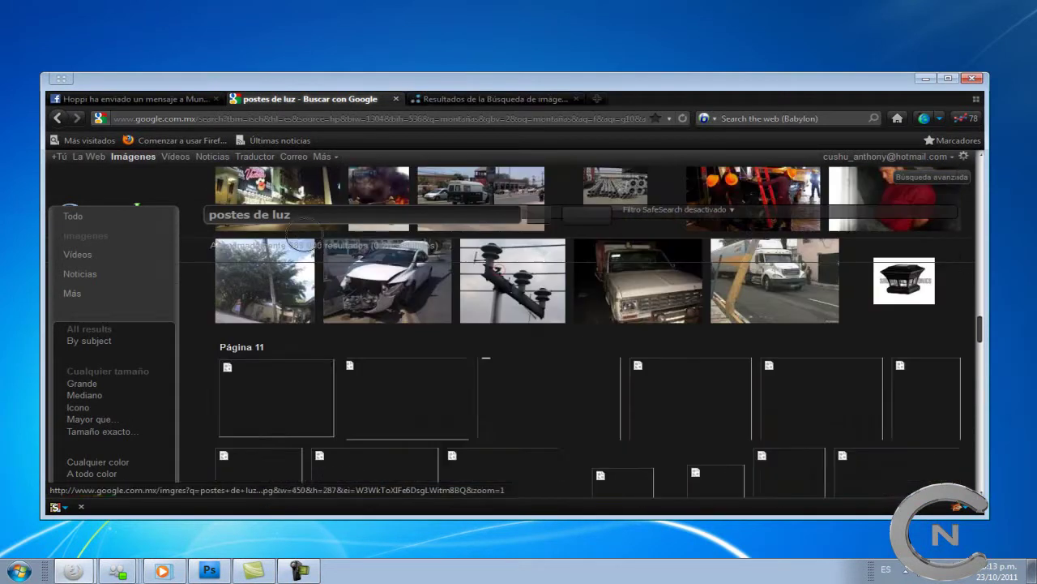
{"action": "key", "text": "ctrl+Tab"}
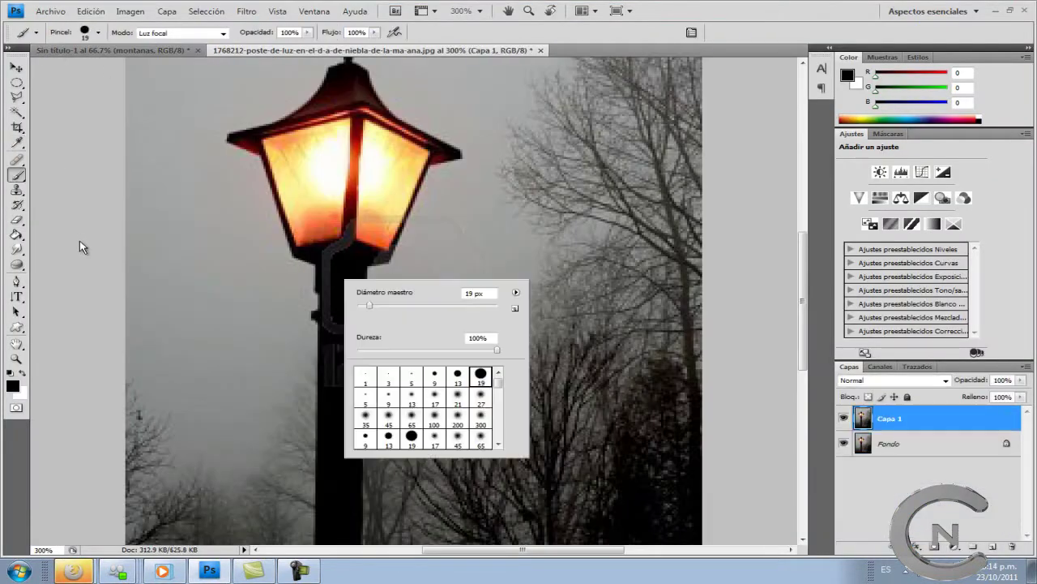
- Paint out the watermark on the dark post beneath the lamp with a hard 19 px black brush
{"action": "key", "text": "Return"}
{"action": "key", "text": "ctrl+plus"}
{"action": "key", "text": "ctrl+plus"}
{"action": "scroll", "coordinate": [240, 196], "scroll_direction": "down", "scroll_amount": 5}
{"action": "scroll", "coordinate": [240, 196], "scroll_direction": "up", "scroll_amount": 5}
- Retouch the lamp's frame with a 5 px brush, using dark red and near-black colours sampled from the picture
{"action": "key", "text": "i"}
{"action": "key", "text": "bracketleft"}
{"action": "key", "text": "bracketleft"}
{"action": "key", "text": "bracketleft"}
{"action": "key", "text": "bracketleft"}
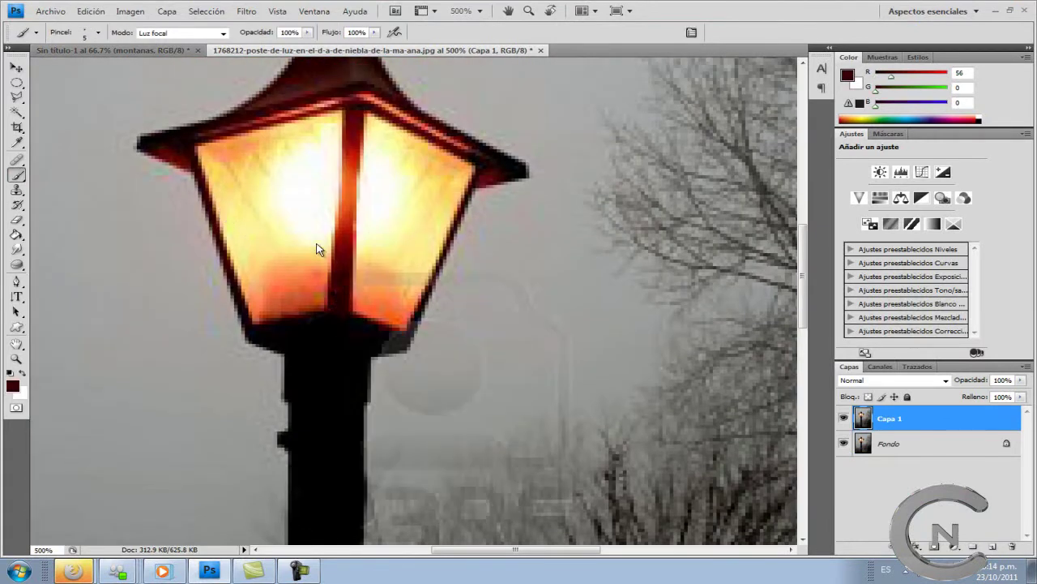
{"action": "scroll", "coordinate": [583, 107], "scroll_direction": "up", "scroll_amount": 1}
{"action": "key", "text": "b"}
{"action": "scroll", "coordinate": [389, 181], "scroll_direction": "up", "scroll_amount": 2}
{"action": "scroll", "coordinate": [336, 169], "scroll_direction": "down", "scroll_amount": 3}
{"action": "scroll", "coordinate": [316, 177], "scroll_direction": "down", "scroll_amount": 10}
- Trace a Pen path from the foot of the post up the right edge of the lamp and around its finial
{"action": "key", "text": "p"}
{"action": "scroll", "coordinate": [316, 177], "scroll_direction": "down", "scroll_amount": 1}
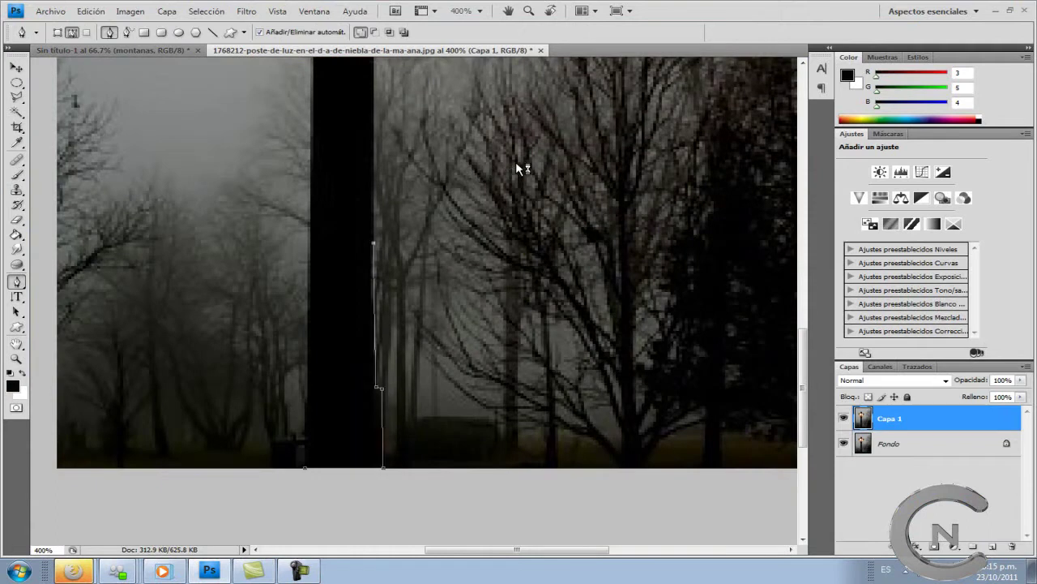
{"action": "scroll", "coordinate": [521, 169], "scroll_direction": "up", "scroll_amount": 10}
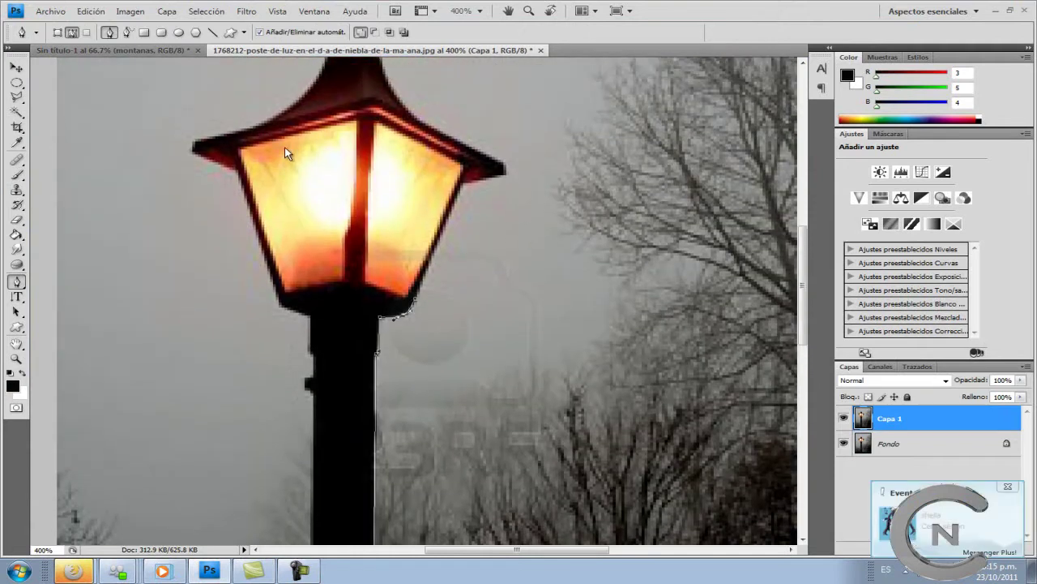
{"action": "scroll", "coordinate": [286, 145], "scroll_direction": "up", "scroll_amount": 2}
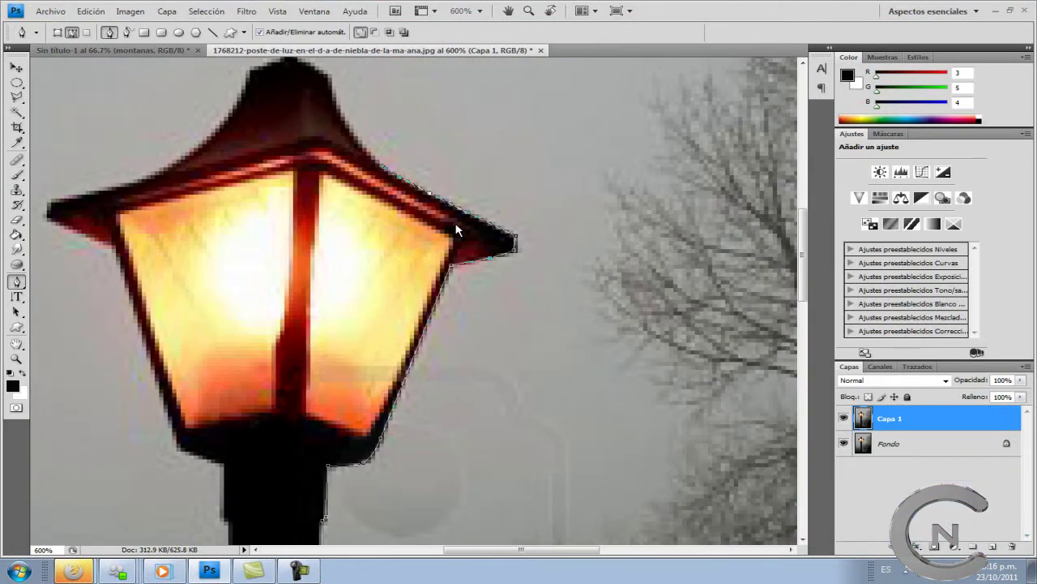
{"action": "scroll", "coordinate": [451, 228], "scroll_direction": "up", "scroll_amount": 3}
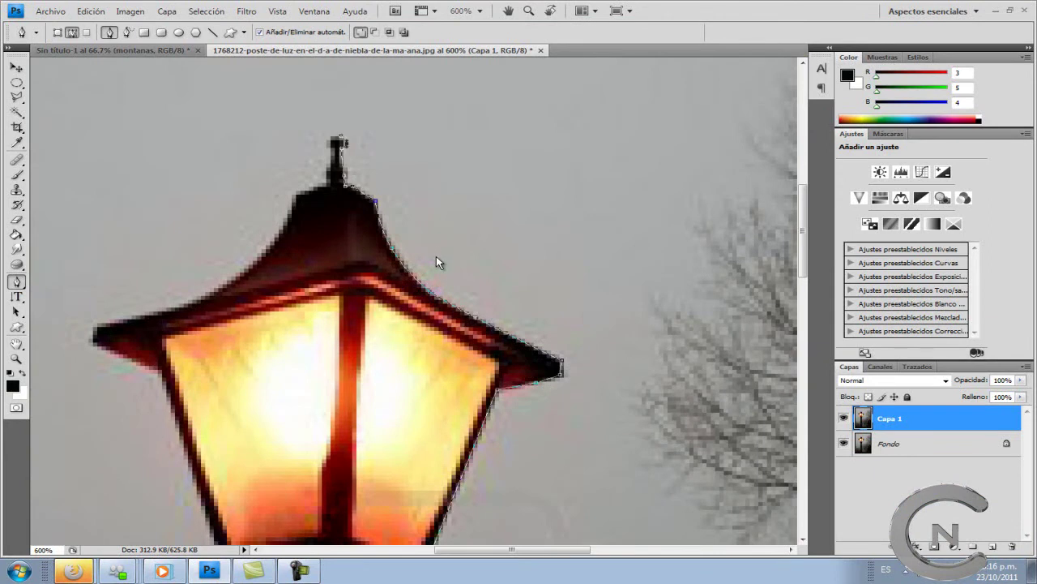
{"action": "scroll", "coordinate": [436, 258], "scroll_direction": "up", "scroll_amount": 3}
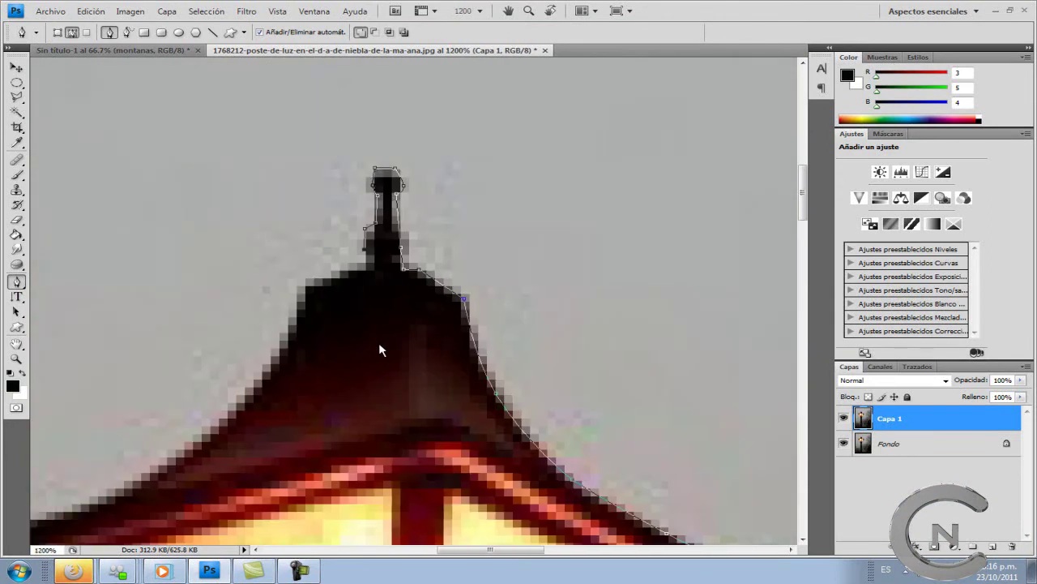
- Continue the Pen path down the left edge of the lamp's roof, glass and post to complete the outline
{"action": "scroll", "coordinate": [378, 342], "scroll_direction": "down", "scroll_amount": 1}
{"action": "left_click_drag", "start_coordinate": [377, 341], "coordinate": [380, 318]}
{"action": "scroll", "coordinate": [400, 311], "scroll_direction": "up", "scroll_amount": 1}
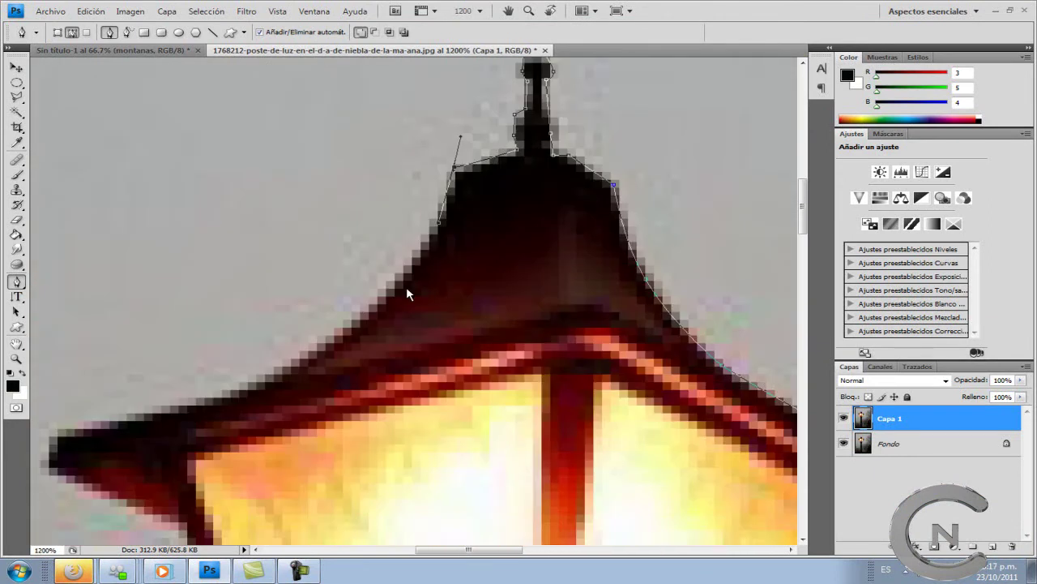
{"action": "scroll", "coordinate": [408, 294], "scroll_direction": "down", "scroll_amount": 5}
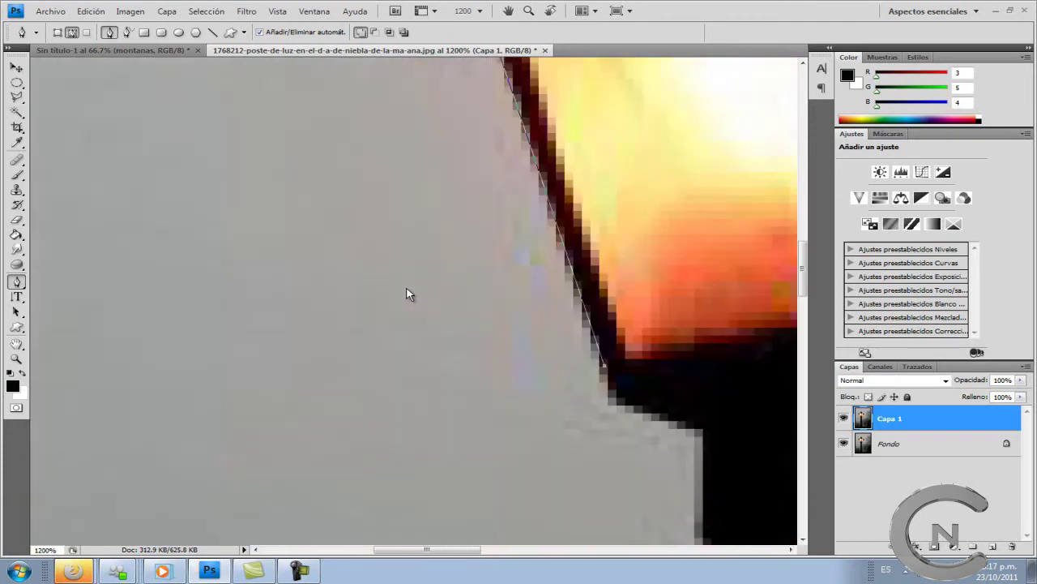
{"action": "scroll", "coordinate": [408, 294], "scroll_direction": "down", "scroll_amount": 6}
{"action": "scroll", "coordinate": [408, 293], "scroll_direction": "down", "scroll_amount": 2}
- Copy the outlined lamp post to its own layer, bring it into the witch composition and enlarge it at the left edge
{"action": "key", "text": "ctrl+j"}
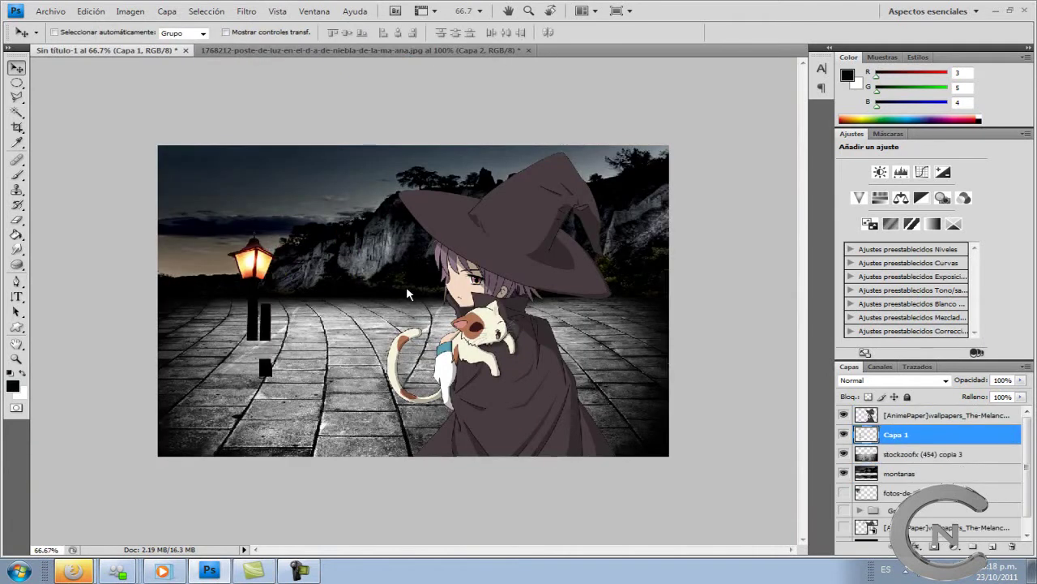
{"action": "key", "text": "ctrl+t"}
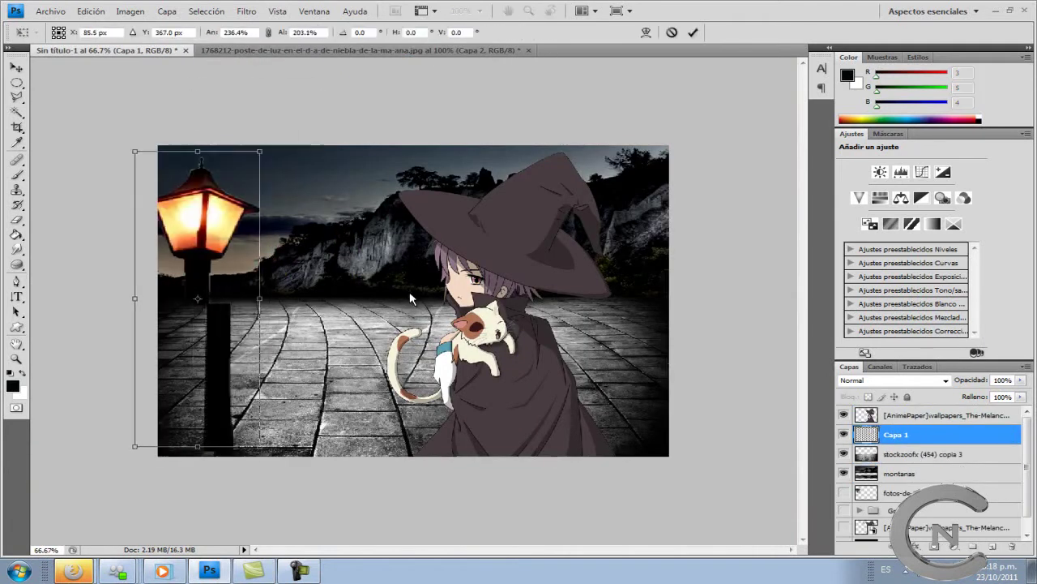
{"action": "left_click_drag", "start_coordinate": [262, 119], "coordinate": [225, 170]}
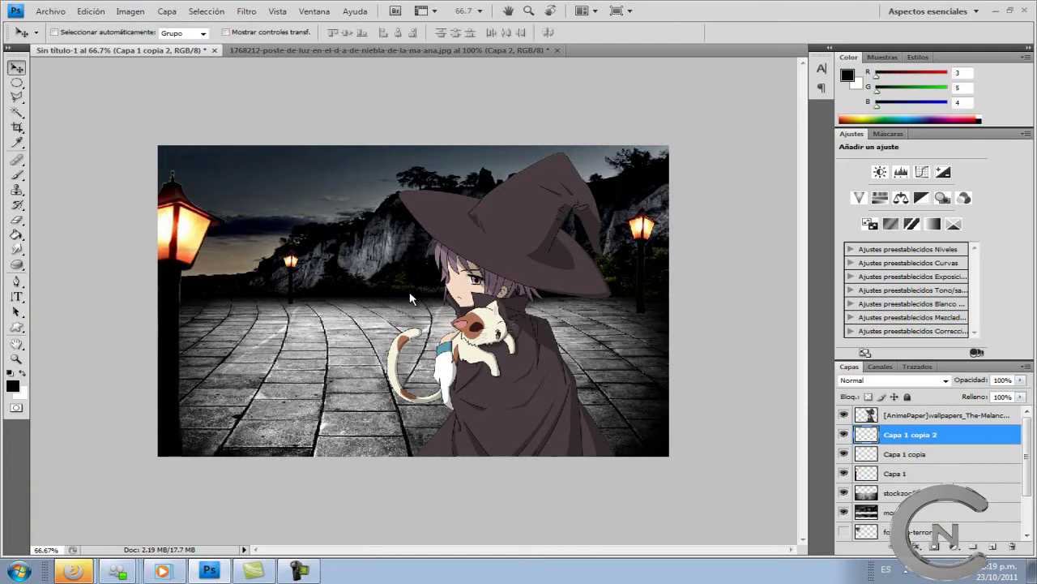
- Erase the light fringe around the large lamp's finial and roof with a 5 px eraser
{"action": "key", "text": "e"}
{"action": "key", "text": "ctrl+plus"}
{"action": "key", "text": "ctrl+plus"}
{"action": "key", "text": "ctrl+plus"}
{"action": "key", "text": "ctrl+plus"}
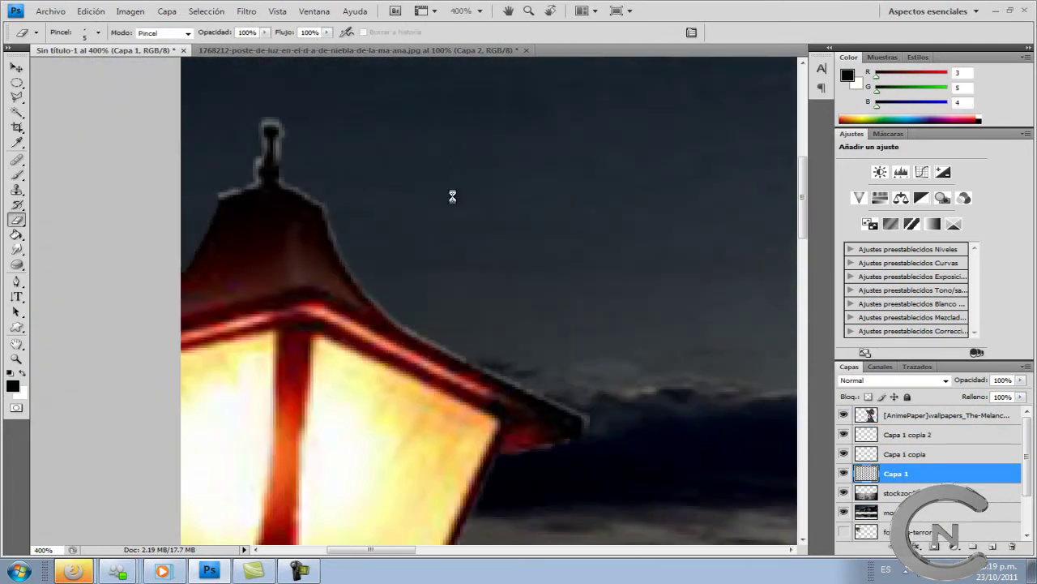
{"action": "key", "text": "ctrl+plus"}
{"action": "key", "text": "ctrl+plus"}
{"action": "key", "text": "ctrl+plus"}
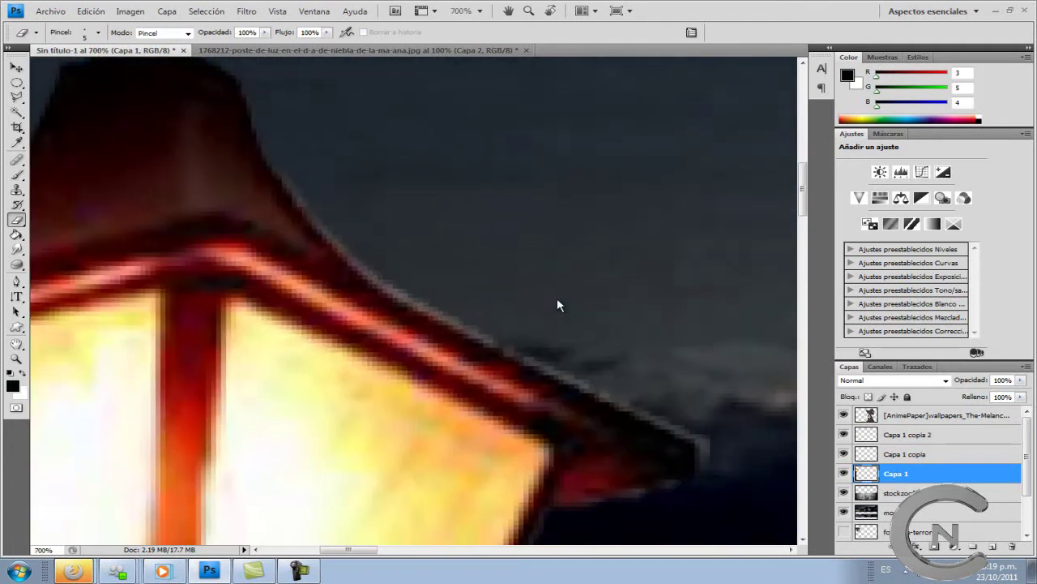
- Clean the remaining light fringe along the large lamp's glass, base and post with the eraser
{"action": "scroll", "coordinate": [539, 291], "scroll_direction": "down", "scroll_amount": 3}
{"action": "key", "text": "ctrl+minus"}
{"action": "key", "text": "ctrl+minus"}
{"action": "scroll", "coordinate": [632, 154], "scroll_direction": "down", "scroll_amount": 6}
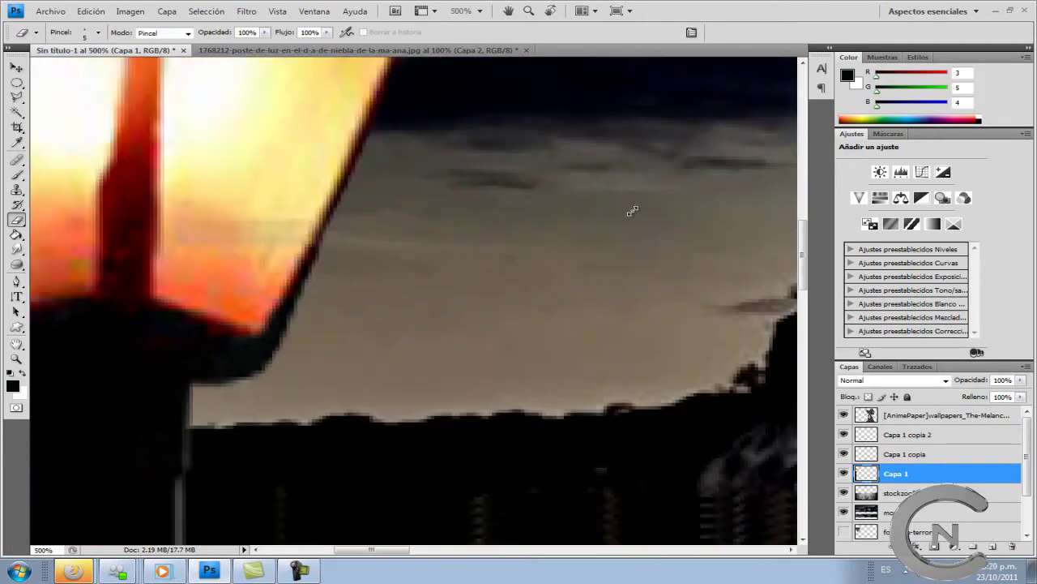
{"action": "scroll", "coordinate": [581, 253], "scroll_direction": "down", "scroll_amount": 10}
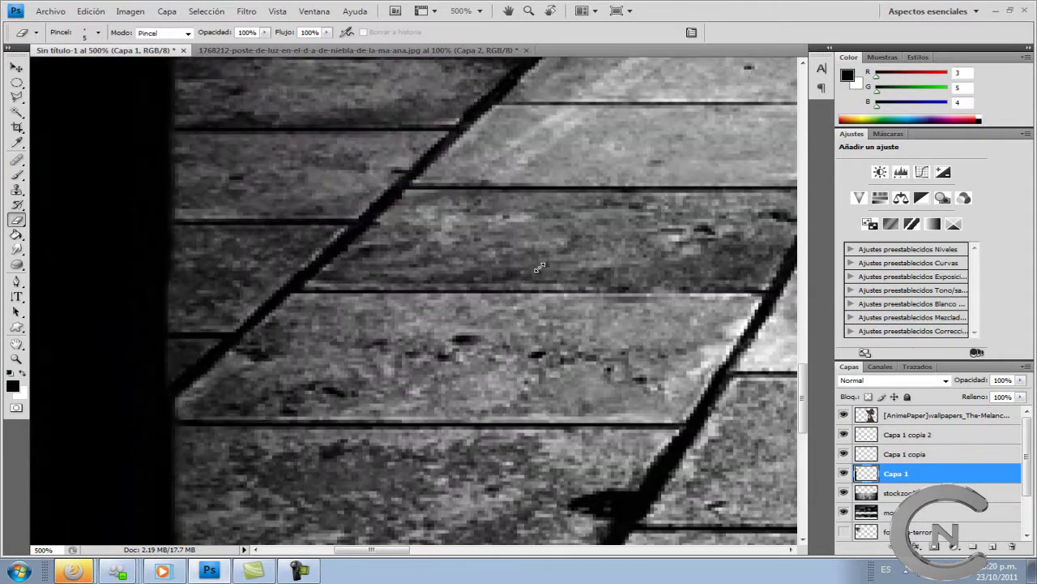
- On a new top layer, paint yellow light (RGB 249, 235, 140) over the girl's face and cat, and set its blending to Darken
{"action": "key", "text": "ctrl+minus"}
{"action": "key", "text": "ctrl+minus"}
{"action": "key", "text": "ctrl+minus"}
{"action": "key", "text": "ctrl+minus"}
{"action": "key", "text": "ctrl+minus"}
{"action": "key", "text": "ctrl+shift+alt+n"}
{"action": "key", "text": "b"}
{"action": "right_click", "coordinate": [406, 276]}
{"action": "key", "text": "Return"}
{"action": "left_click_drag", "start_coordinate": [462, 268], "coordinate": [458, 358]}
{"action": "key", "text": "shift+alt+k"}
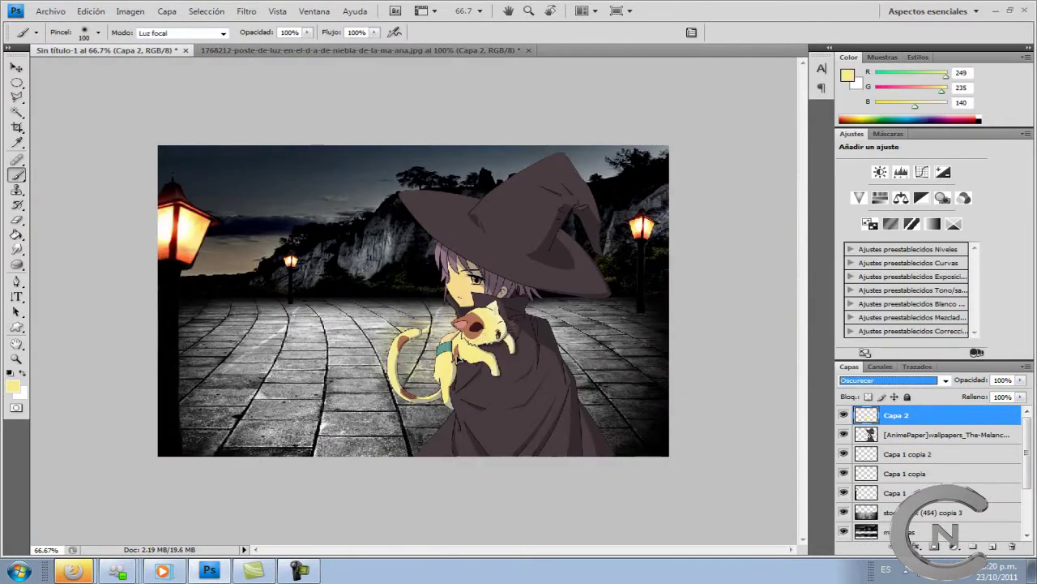
- Erase the yellow paint spilling around the cat and its tail with a 35 px eraser
{"action": "right_click", "coordinate": [446, 354]}
{"action": "type", "text": "35"}
{"action": "key", "text": "Return"}
{"action": "scroll", "coordinate": [447, 354], "scroll_direction": "up", "scroll_amount": 3}
{"action": "right_click", "coordinate": [446, 348]}
{"action": "key", "text": "Return"}
{"action": "scroll", "coordinate": [448, 349], "scroll_direction": "down", "scroll_amount": 5}
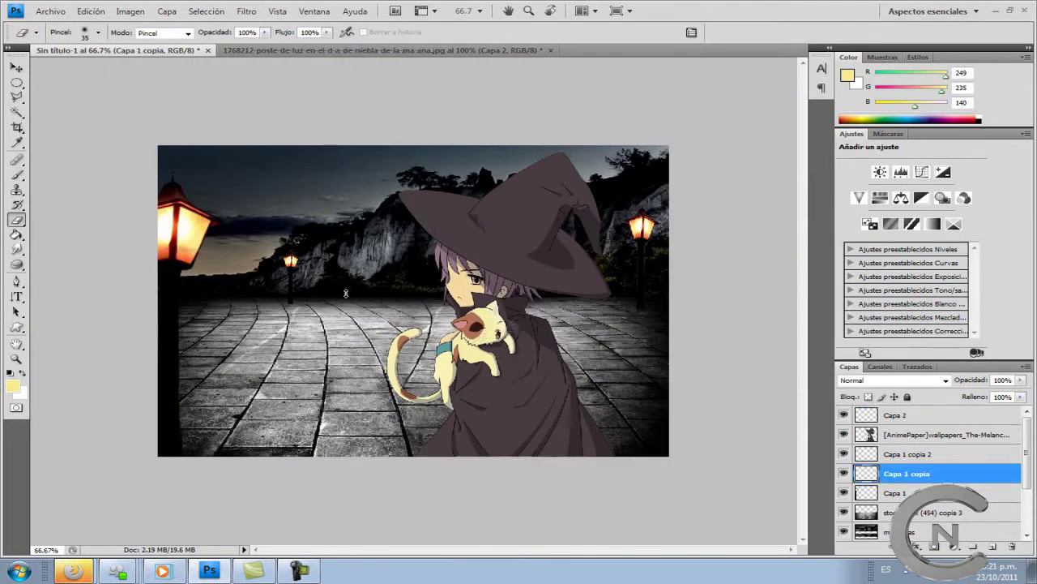
- Darken the mountain layer with Levels inputs 22, 1.00 and 255
{"action": "key", "text": "alt+["}
{"action": "key", "text": "alt+["}
{"action": "key", "text": "alt+i"}
{"action": "key", "text": "a"}
{"action": "key", "text": "n"}
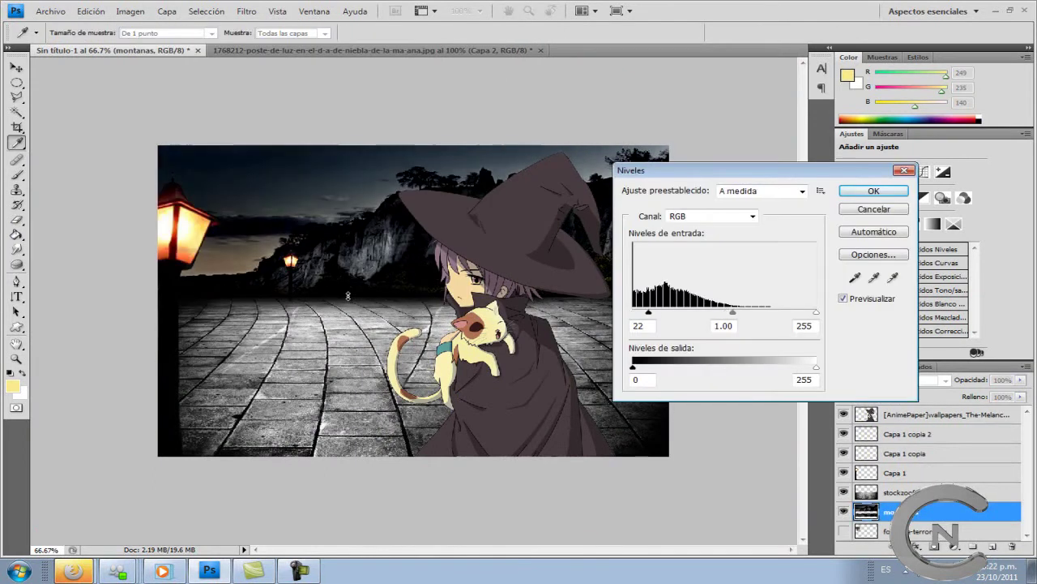
{"action": "key", "text": "Return"}
- Darken the large lamp post on Capa 1 with Levels inputs 57, 1.00 and 255
{"action": "key", "text": "alt+i"}
{"action": "key", "text": "a"}
{"action": "key", "text": "n"}
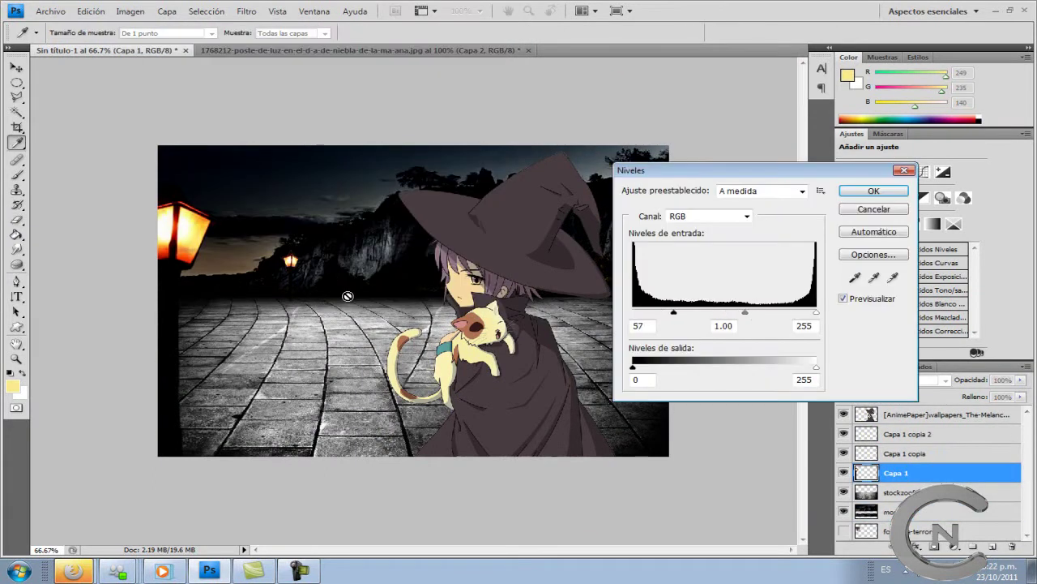
{"action": "key", "text": "Return"}
- Darken the witch layer with Levels, setting the black input to 49
{"action": "key", "text": "alt+]"}
{"action": "key", "text": "alt+]"}
{"action": "key", "text": "alt+]"}
{"action": "key", "text": "alt+i"}
{"action": "type", "text": "an49"}
{"action": "key", "text": "Tab"}
{"action": "key", "text": "Return"}
{"action": "key", "text": "e"}
{"action": "key", "text": "ctrl+shift+alt+n"}
- Switch to the web browser and search images for "muerte"
{"action": "key", "text": "alt+Tab"}
{"action": "key", "text": "Return"}
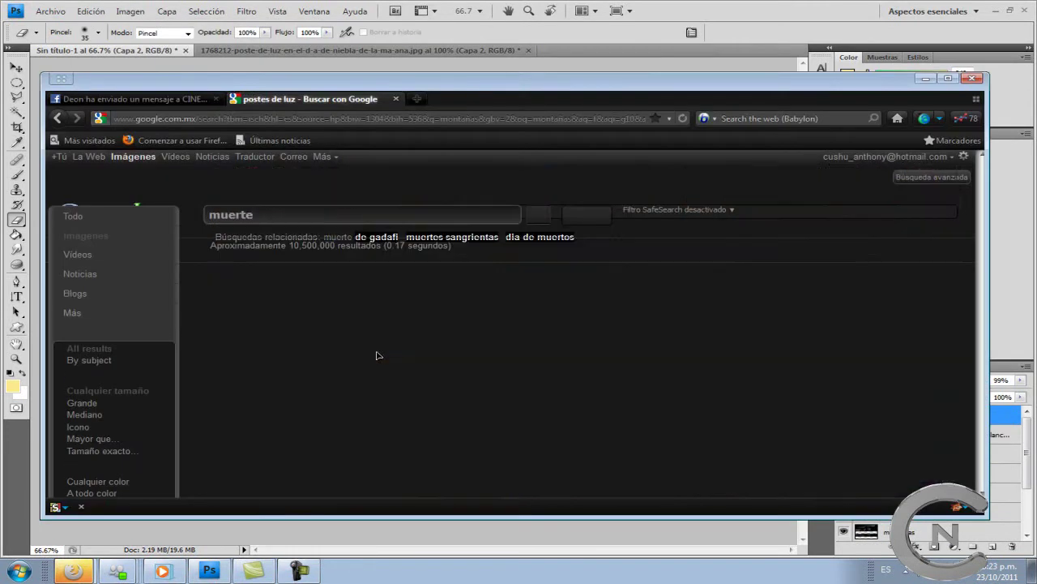
- Choose a grim reaper picture from the "muerte" image results and place disfraz-de-la-muerte on the plaza with Trama blending
{"action": "scroll", "coordinate": [567, 405], "scroll_direction": "down", "scroll_amount": 10}
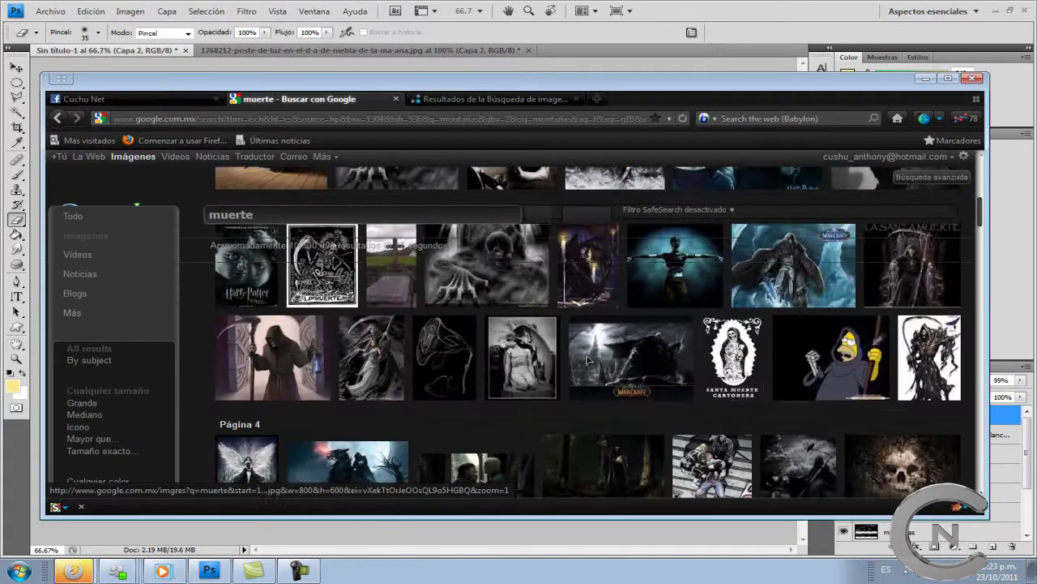
{"action": "scroll", "coordinate": [588, 359], "scroll_direction": "down", "scroll_amount": 10}
{"action": "key", "text": "ctrl+Tab"}
{"action": "key", "text": "alt+Tab"}
{"action": "left_click", "coordinate": [50, 11]}
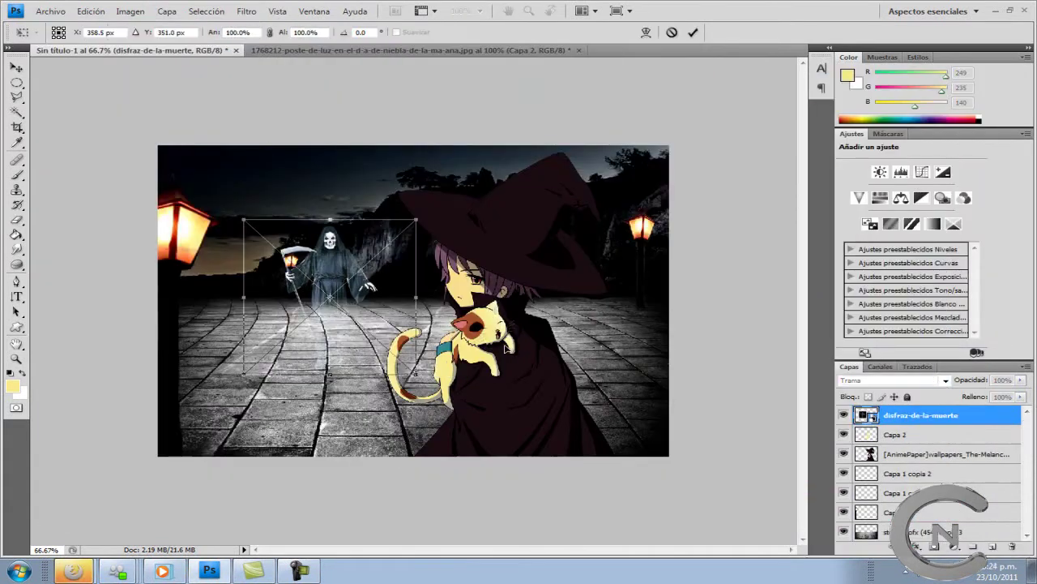
{"action": "scroll", "coordinate": [504, 348], "scroll_direction": "up", "scroll_amount": 2}
{"action": "key", "text": "Return"}
{"action": "key", "text": "e"}
- Switch to the web browser, search images for "brujas" and open the flying witch silhouette imagenes-brujas-1.jpg
{"action": "left_click", "coordinate": [445, 355]}
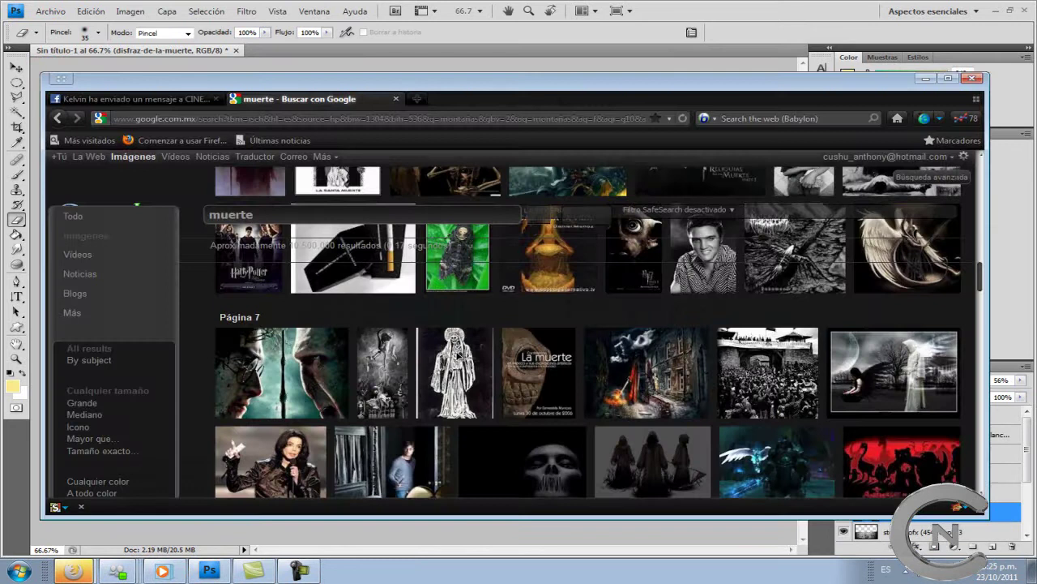
{"action": "scroll", "coordinate": [458, 356], "scroll_direction": "down", "scroll_amount": 15}
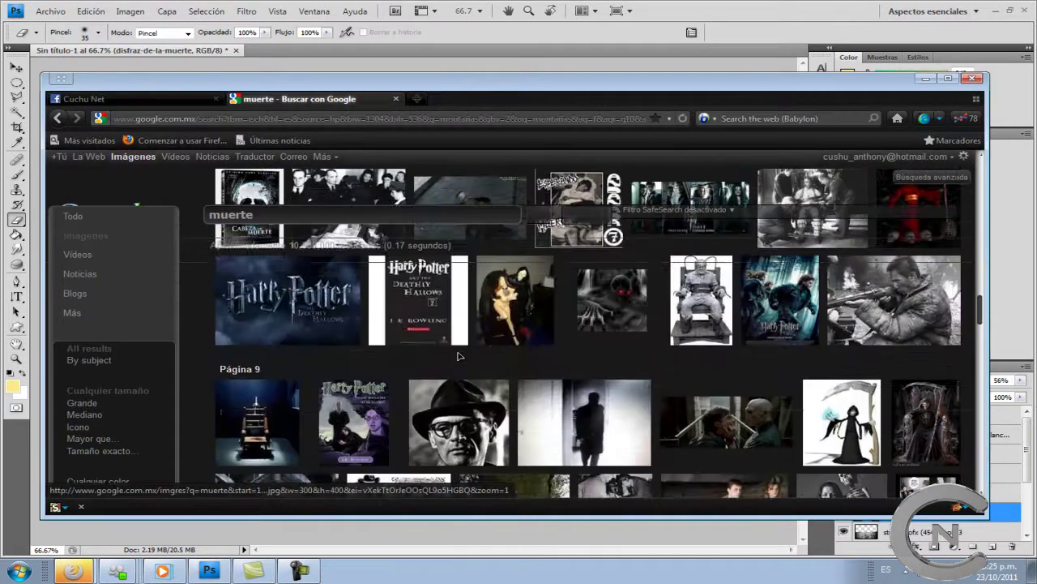
{"action": "key", "text": "Return"}
{"action": "scroll", "coordinate": [272, 382], "scroll_direction": "down", "scroll_amount": 10}
{"action": "scroll", "coordinate": [272, 382], "scroll_direction": "down", "scroll_amount": 3}
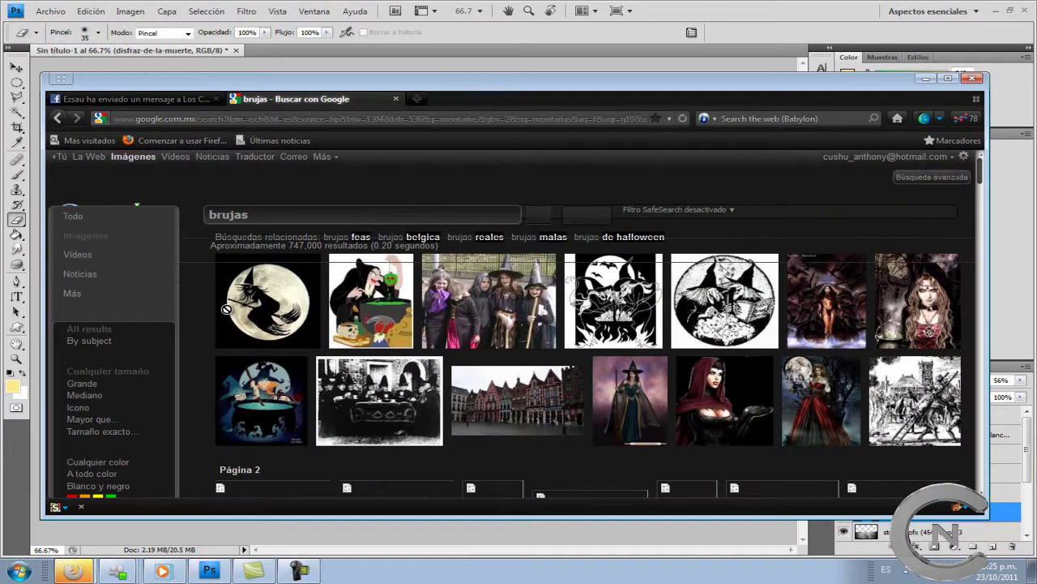
{"action": "scroll", "coordinate": [333, 333], "scroll_direction": "down", "scroll_amount": 4}
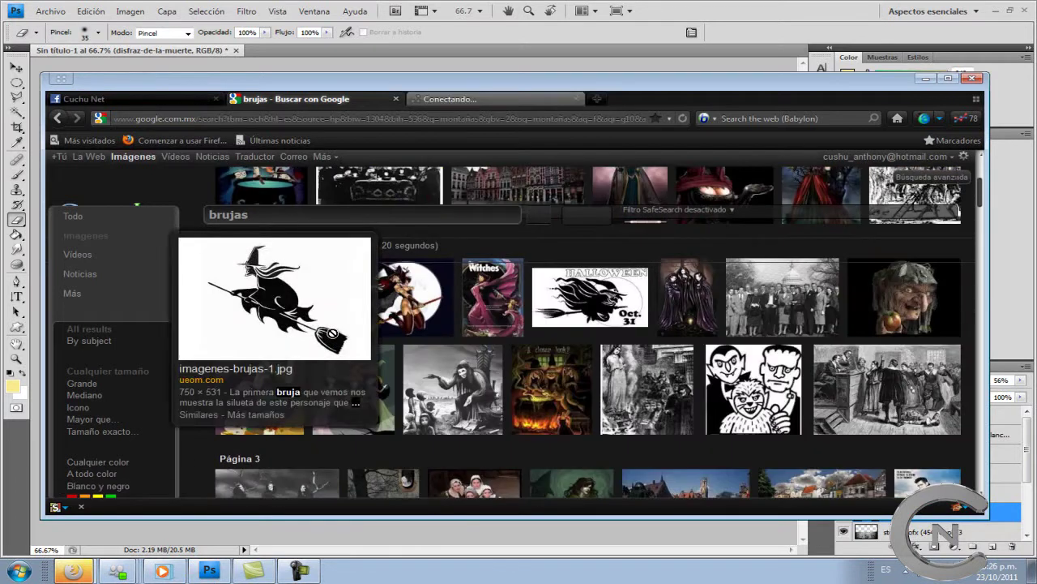
{"action": "left_click", "coordinate": [332, 333]}
- Switch to Photoshop, place the imagenes-brujas-1 silhouette at reduced size and duplicate it, one in the sky and one flattened on the plaza
{"action": "key", "text": "alt+Tab"}
{"action": "left_click_drag", "start_coordinate": [467, 268], "coordinate": [411, 296]}
{"action": "key", "text": "Escape"}
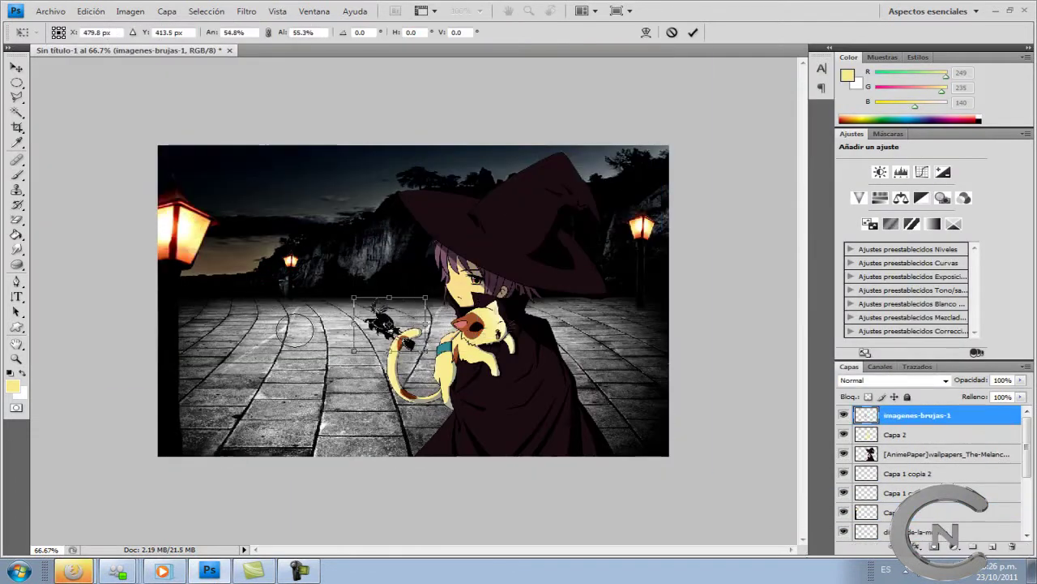
{"action": "key", "text": "ctrl+plus"}
{"action": "key", "text": "ctrl+plus"}
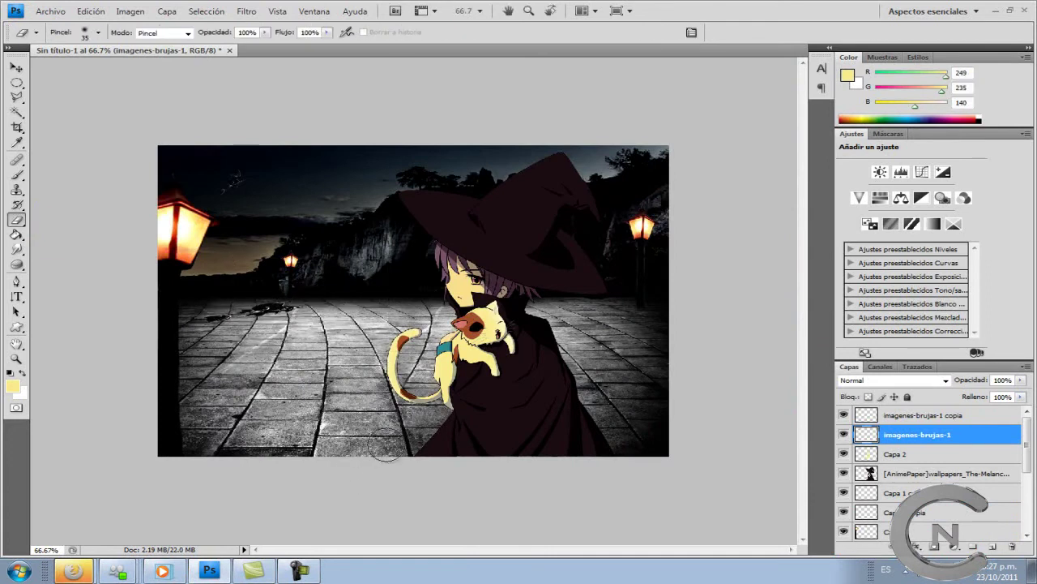
- Apply a filter to the flattened witch silhouette lying on the plaza
{"action": "left_click", "coordinate": [246, 12]}
{"action": "left_click", "coordinate": [475, 189]}
{"action": "left_click", "coordinate": [852, 202]}
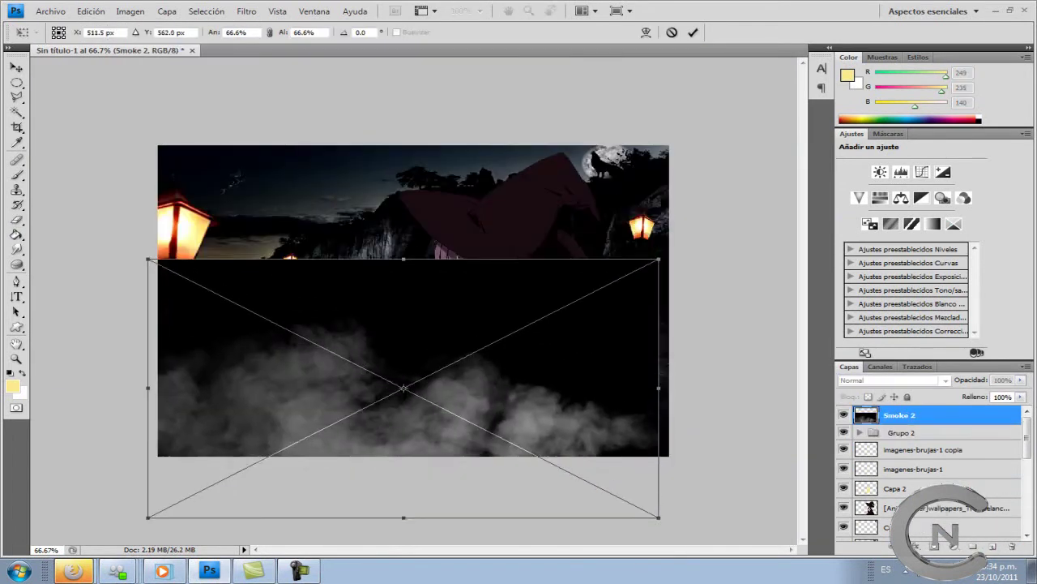
- Place the Smoke 2 image with Trama blending and scale a copy to 16.3% by 30.3% around the distant lamp post
{"action": "key", "text": "Return"}
{"action": "left_click", "coordinate": [894, 381]}
{"action": "left_click", "coordinate": [883, 155]}
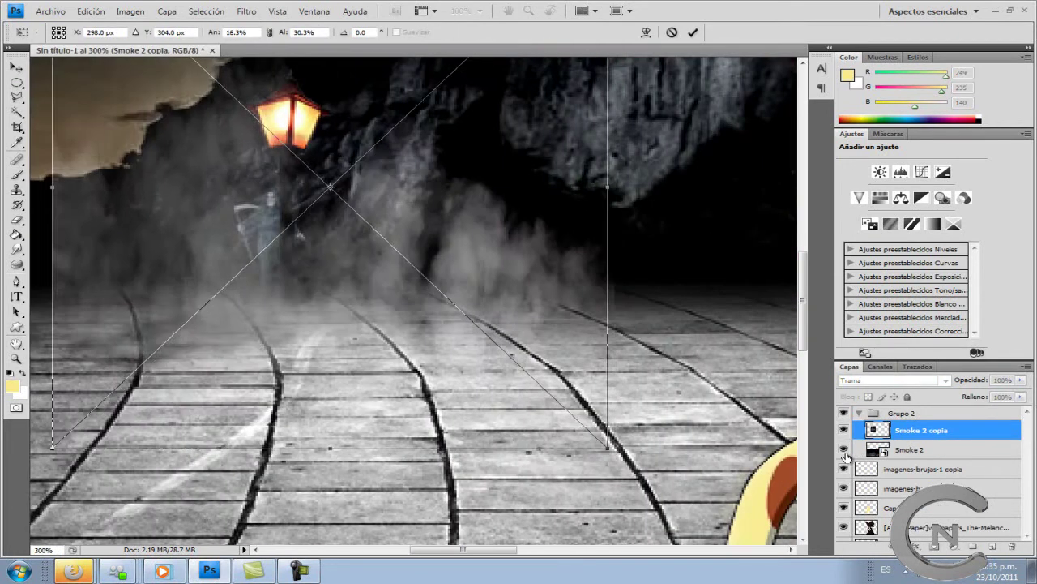
{"action": "key", "text": "Return"}
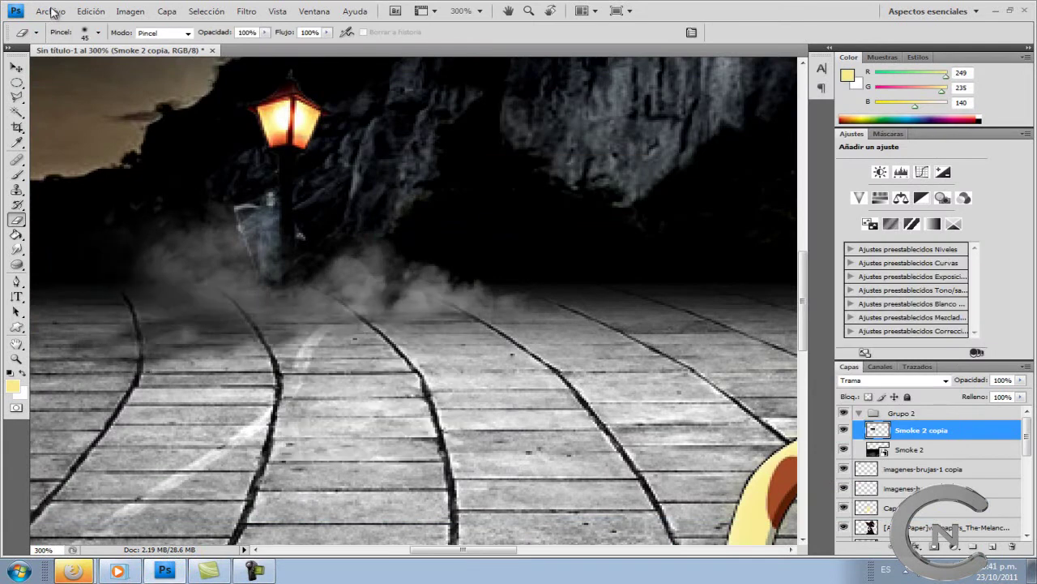
- Duplicate the Smoke 2 layer, shrink the copy into the upper-left sky and set its opacity to 27%
{"action": "key", "text": "ctrl+1"}
{"action": "key", "text": "ctrl+j"}
{"action": "key", "text": "ctrl+t"}
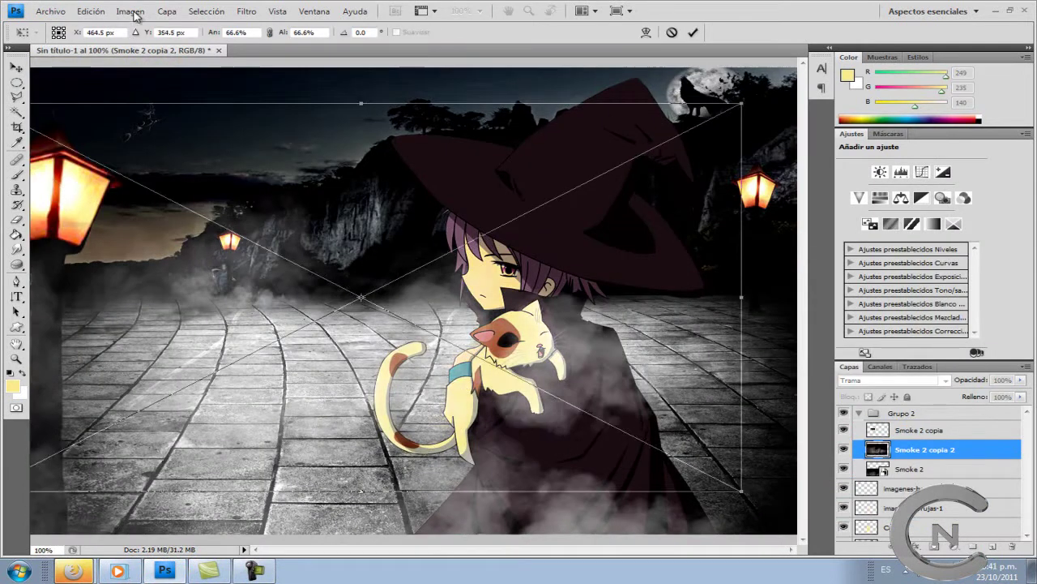
{"action": "left_click_drag", "start_coordinate": [741, 490], "coordinate": [382, 230]}
{"action": "key", "text": "ctrl+minus"}
{"action": "key", "text": "Return"}
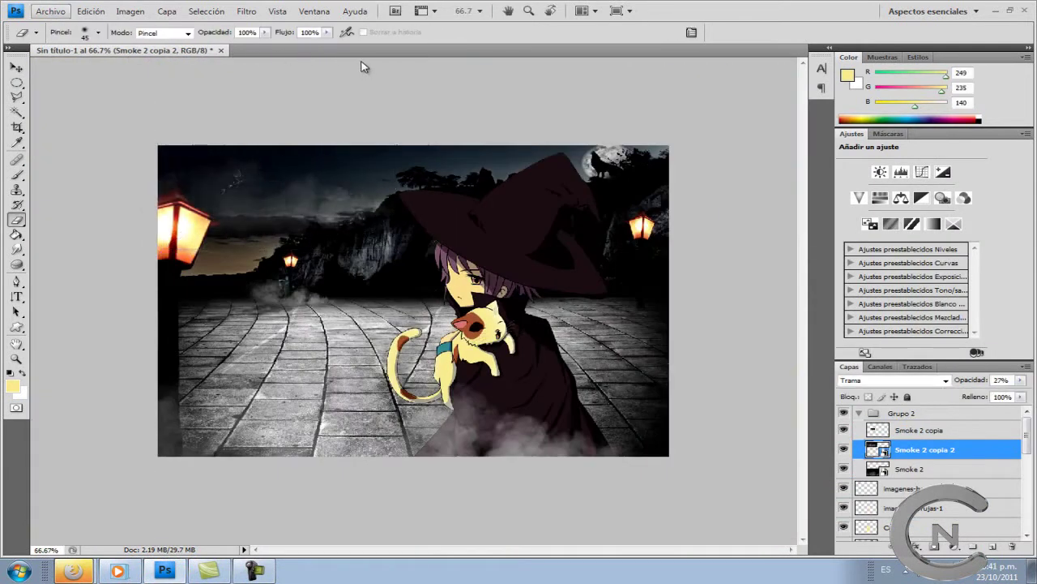
- Place the Smoke2 image beside the witch near the right-hand lamp post with Trama blending and erase its excess using a size 100 brush
{"action": "double_click", "coordinate": [447, 297]}
{"action": "key", "text": "Return"}
{"action": "right_click", "coordinate": [645, 313]}
{"action": "double_click", "coordinate": [567, 462]}
{"action": "mouse_move", "coordinate": [470, 356]}
{"action": "left_mouse_down"}
{"action": "mouse_move", "coordinate": [594, 325]}
{"action": "mouse_move", "coordinate": [670, 321]}
{"action": "left_mouse_up"}
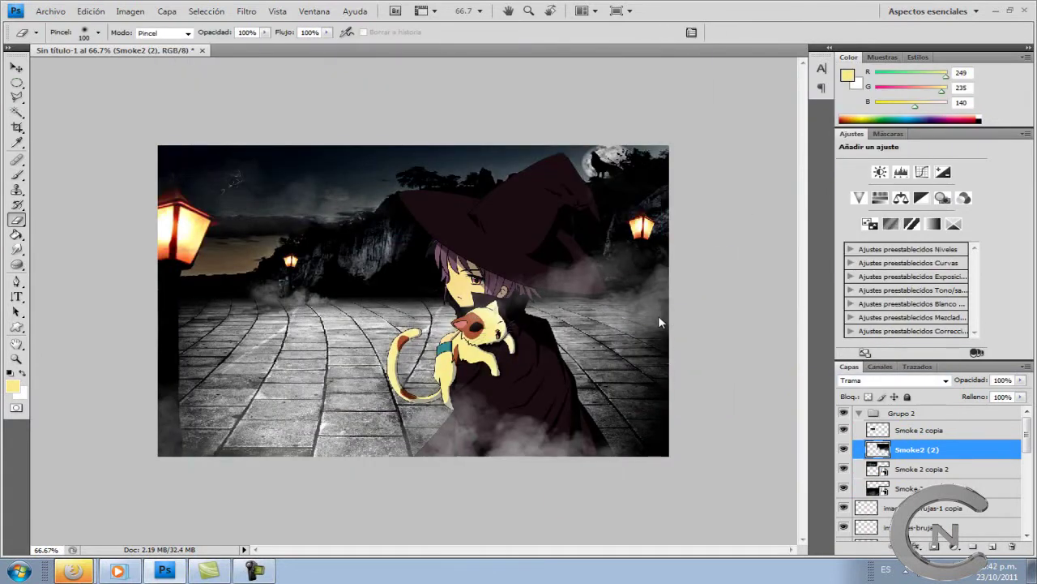
- Place the Smoke3 and atmosphere images over the scene and blend both with Trama
{"action": "left_click", "coordinate": [50, 11]}
{"action": "left_click", "coordinate": [70, 234]}
{"action": "double_click", "coordinate": [440, 324]}
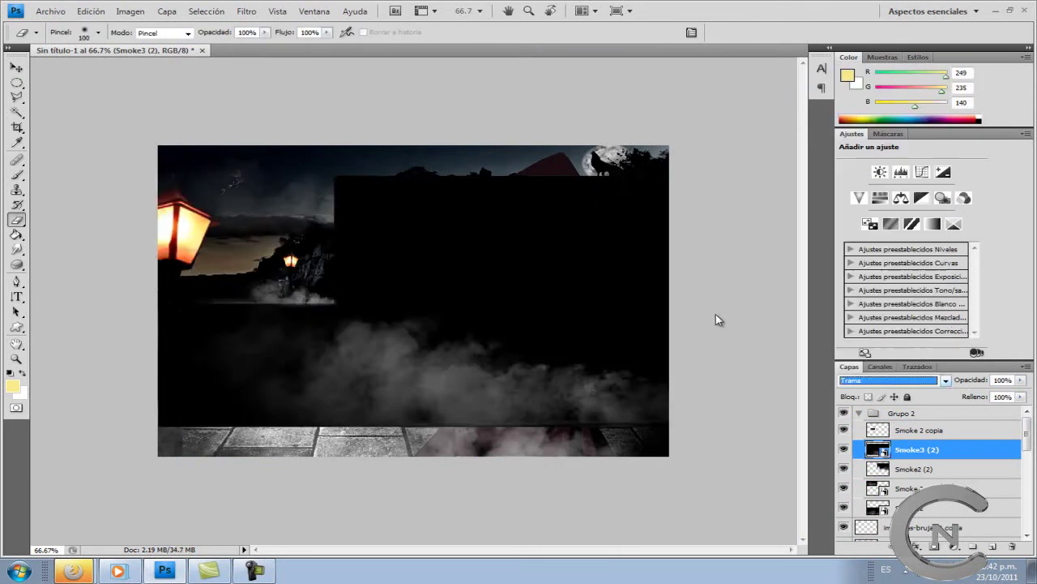
{"action": "key", "text": "Return"}
{"action": "key", "text": "e"}
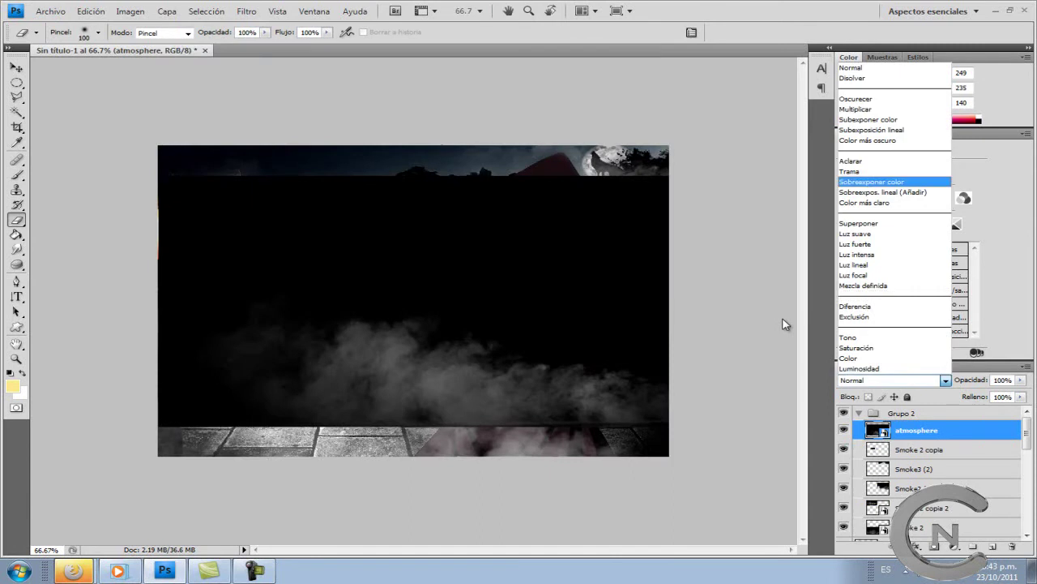
{"action": "key", "text": "Up"}
{"action": "key", "text": "Return"}
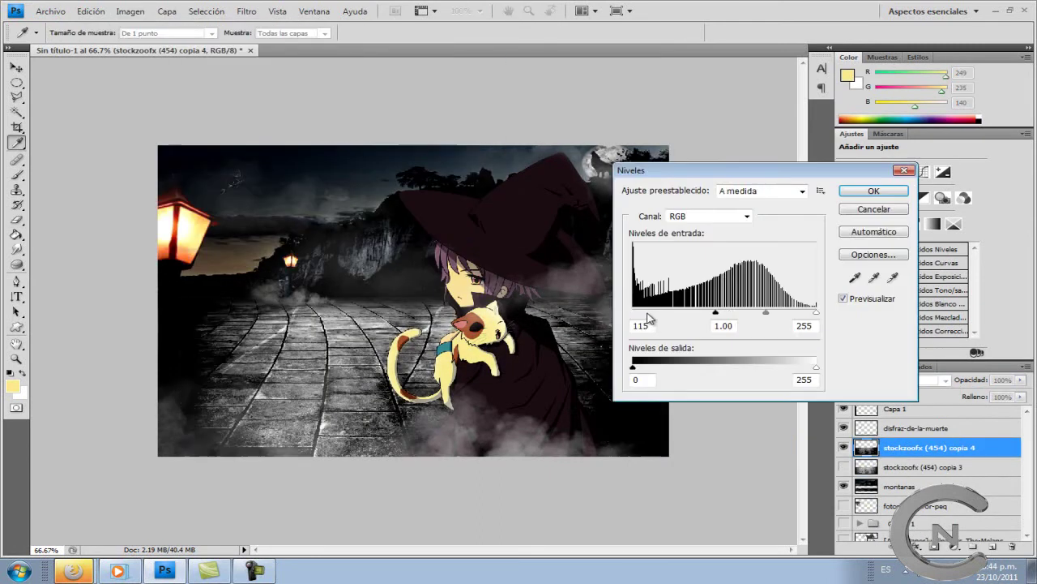
- Darken stockzoofx (454) copia 4 with Levels black input 115, then erase copia 5 down to patches of light on the plaza
{"action": "key", "text": "Return"}
{"action": "key", "text": "ctrl+u"}
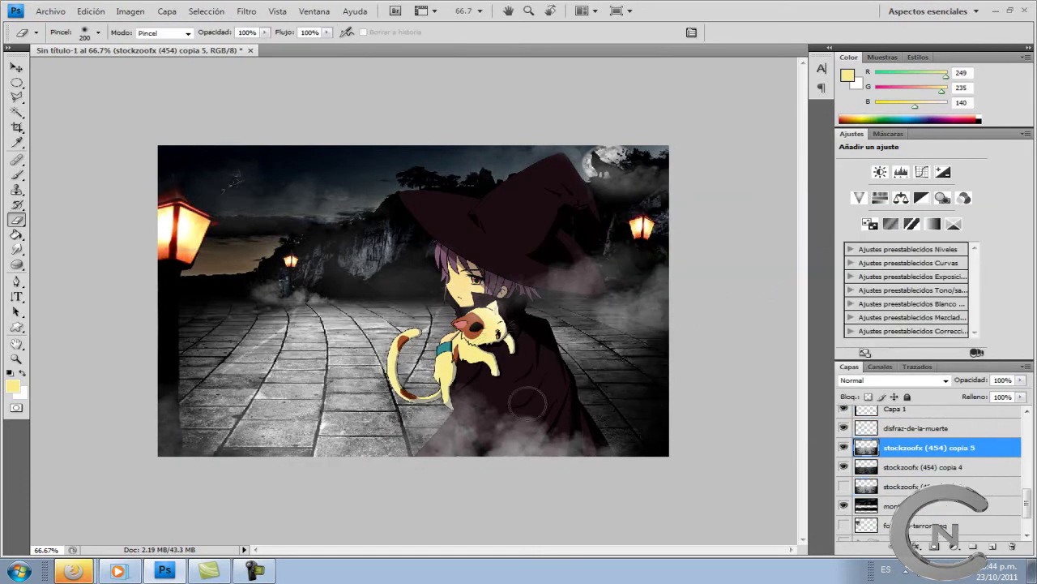
{"action": "mouse_move", "coordinate": [527, 401]}
{"action": "left_mouse_down"}
{"action": "mouse_move", "coordinate": [243, 341]}
{"action": "mouse_move", "coordinate": [365, 389]}
{"action": "mouse_move", "coordinate": [349, 393]}
{"action": "left_mouse_up"}
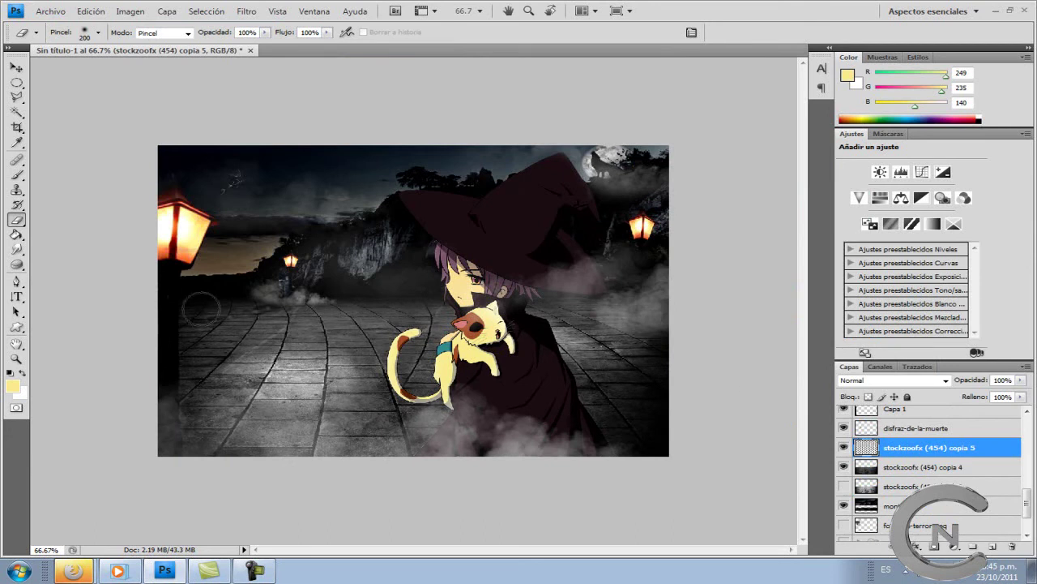
- Colorize the plaza light patches on stockzoofx (454) copia 5 with hue 52, saturation 25 and lightness +18
{"action": "key", "text": "ctrl+u"}
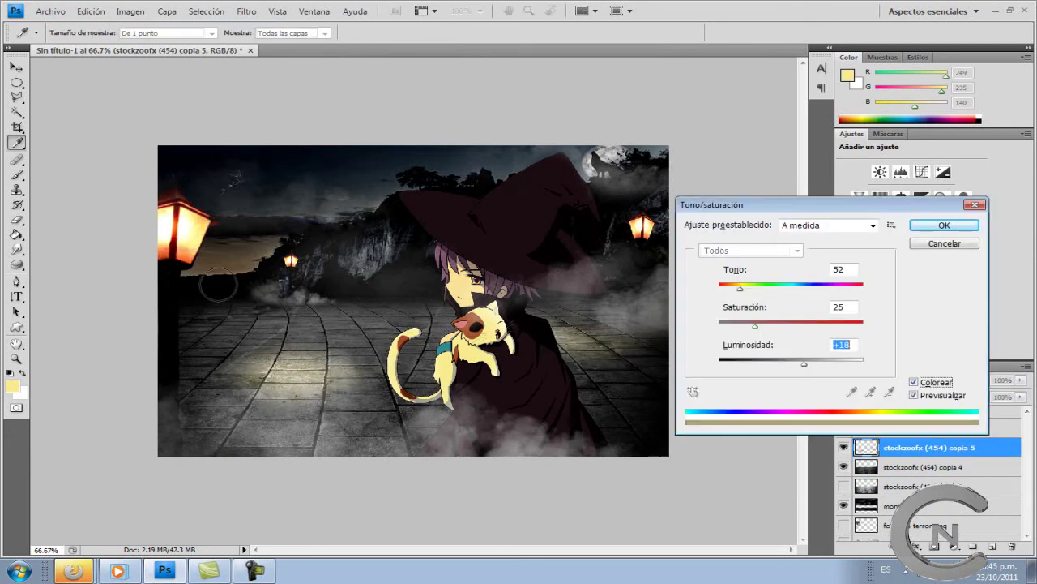
{"action": "key", "text": "Return"}
{"action": "key", "text": "ctrl+g"}
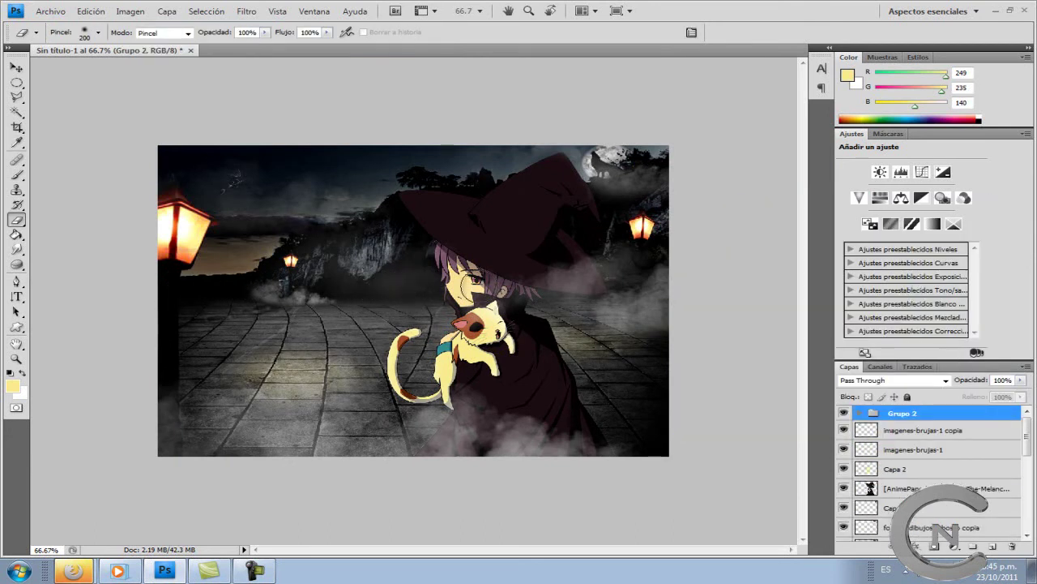
- Place the logo-c4d-1 image and scale it to 7.1% by 6.9% in the wallpaper's lower-right corner
{"action": "key", "text": "alt+a"}
{"action": "key", "text": "l"}
{"action": "double_click", "coordinate": [607, 283]}
{"action": "double_click", "coordinate": [537, 283]}
{"action": "double_click", "coordinate": [292, 245]}
{"action": "key", "text": "ctrl+plus"}
{"action": "key", "text": "ctrl+plus"}
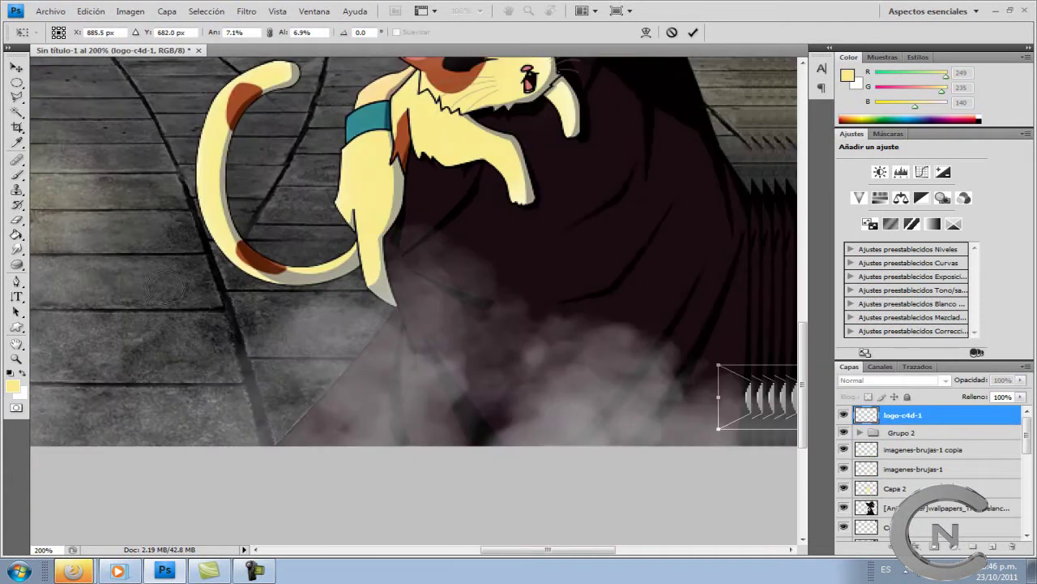
{"action": "key", "text": "Return"}
- Add the text "uchu" in 14 pt Century Gothic beside the logo
{"action": "key", "text": "t"}
{"action": "left_click", "coordinate": [362, 301]}
{"action": "type", "text": "CUCHU"}
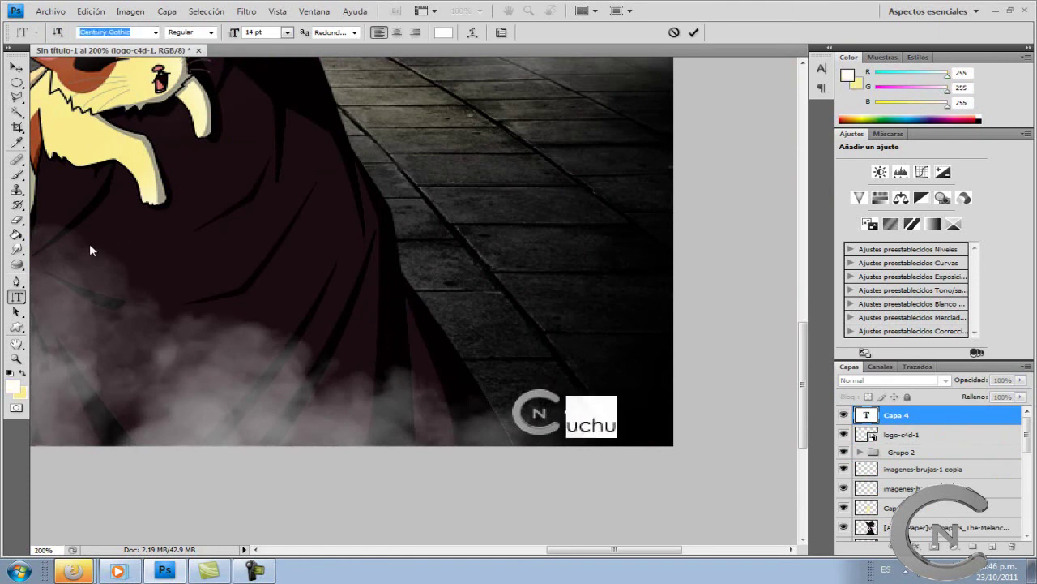
- Add the text "et" in 14 pt Copperplate Gothic next to the logo's N, together with the text "Design"
{"action": "left_click", "coordinate": [373, 262]}
{"action": "key", "text": "ctrl+a"}
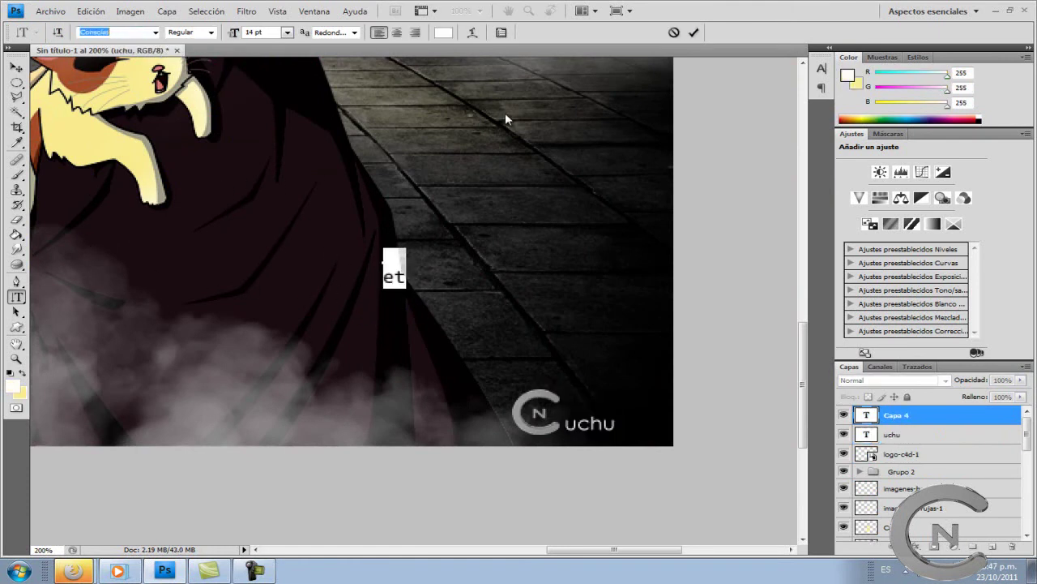
{"action": "key", "text": "Return"}
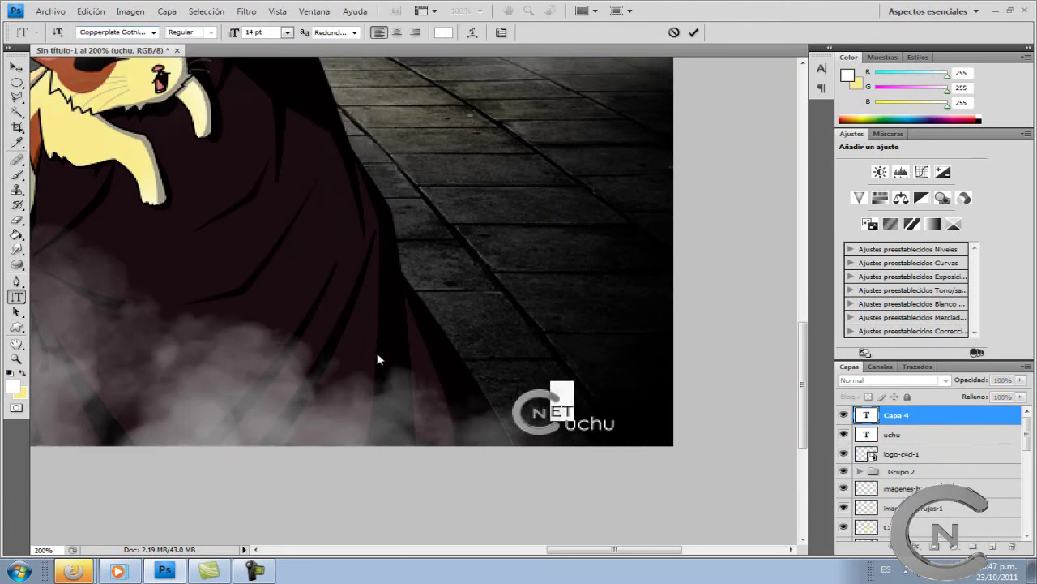
{"action": "key", "text": "ctrl+Return"}
{"action": "key", "text": "ctrl+plus"}
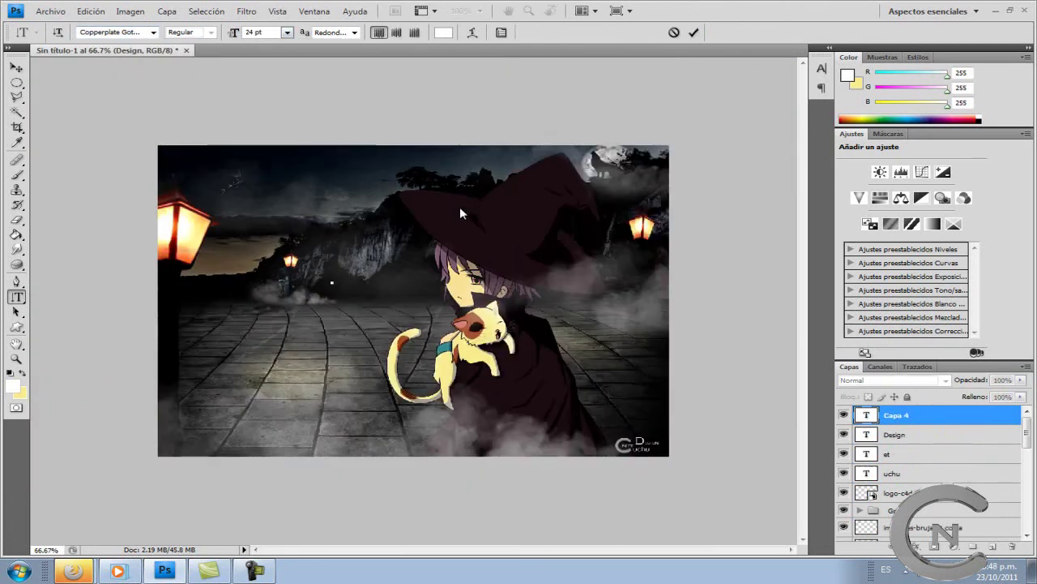
- Add the title text "Happy" in the Rat Infested font at 72 pt, coloured dark red (107, 0, 0)
{"action": "scroll", "coordinate": [434, 312], "scroll_direction": "down", "scroll_amount": 20}
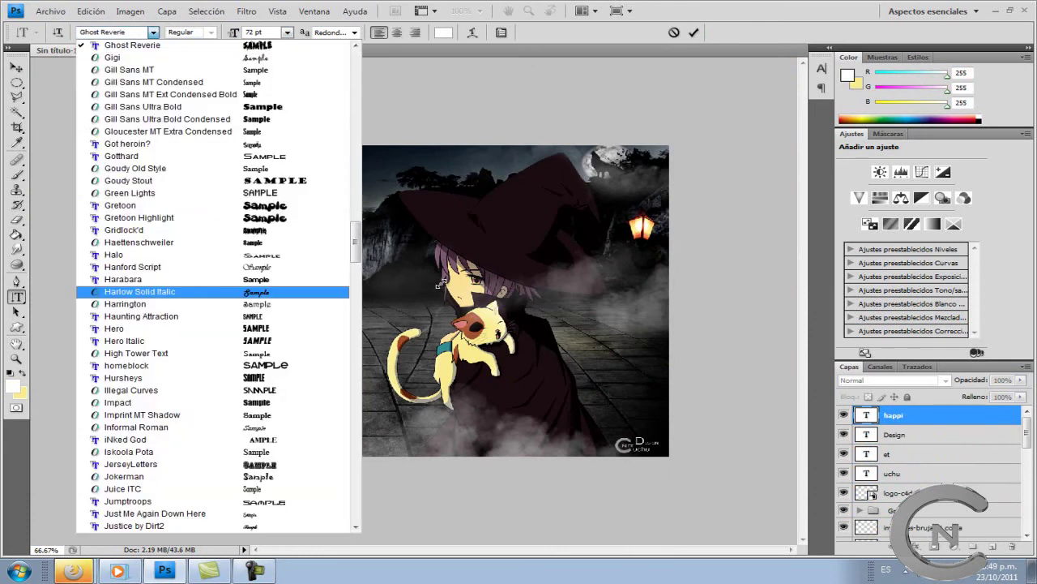
{"action": "left_click", "coordinate": [243, 414]}
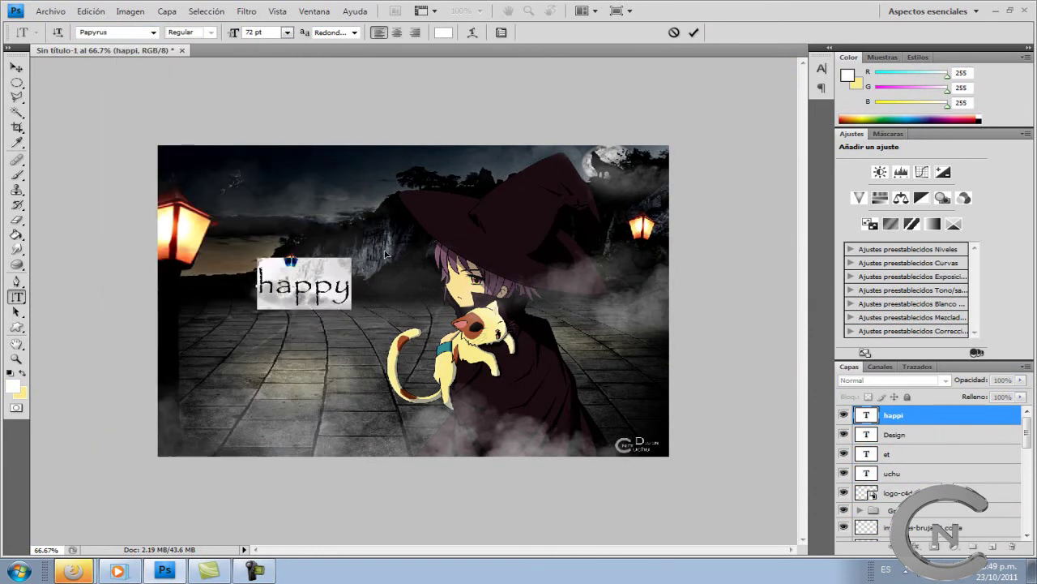
{"action": "left_click", "coordinate": [305, 248]}
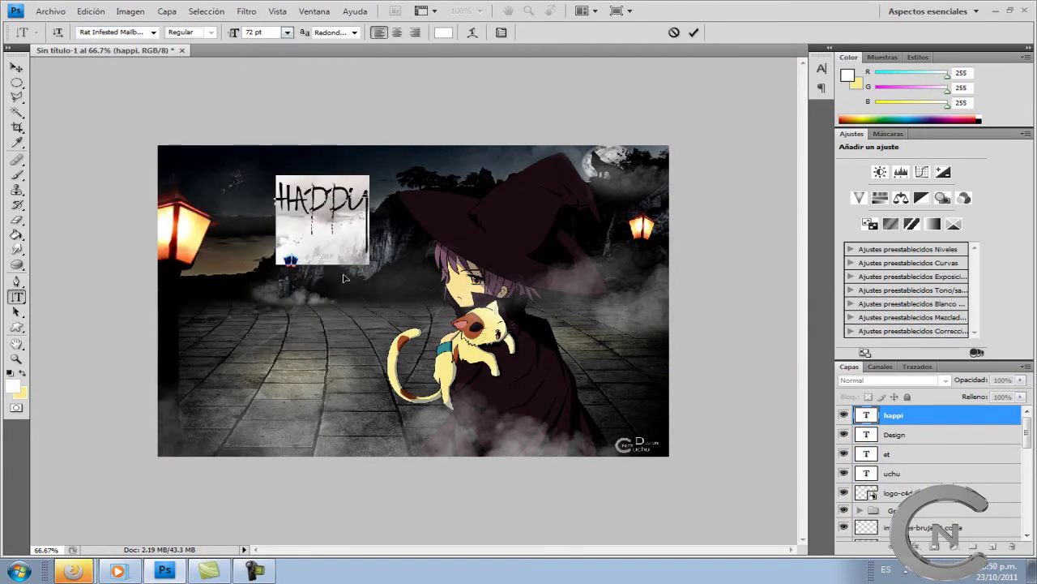
{"action": "left_click", "coordinate": [443, 32]}
{"action": "left_click", "coordinate": [947, 180]}
- Add the text "halloween" below "Happy", merge the two text layers and move the title onto the lower-left plaza
{"action": "left_click", "coordinate": [296, 300]}
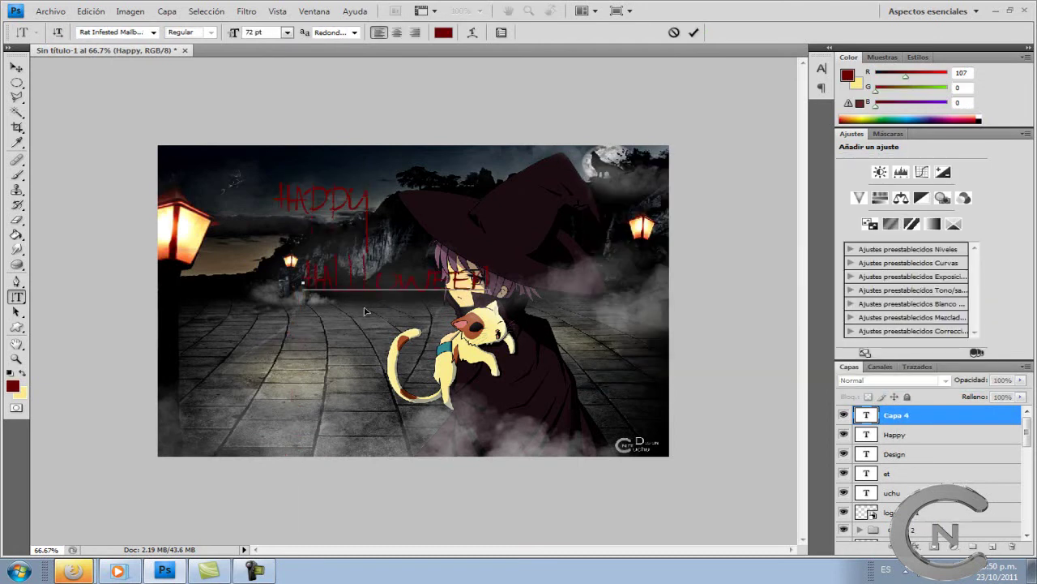
{"action": "left_click_drag", "start_coordinate": [316, 300], "coordinate": [239, 282]}
{"action": "left_click", "coordinate": [924, 435], "text": "shift"}
{"action": "key", "text": "ctrl+e"}
{"action": "left_click_drag", "start_coordinate": [341, 243], "coordinate": [308, 389]}
- Paint thin dark red blood drips below the title letters on a new layer with a size 1 brush
{"action": "key", "text": "b"}
{"action": "key", "text": "ctrl+shift+alt+n"}
{"action": "right_click", "coordinate": [392, 314]}
{"action": "double_click", "coordinate": [343, 371]}
{"action": "scroll", "coordinate": [356, 312], "scroll_direction": "up", "scroll_amount": 4}
{"action": "mouse_move", "coordinate": [353, 322]}
{"action": "left_mouse_down"}
{"action": "mouse_move", "coordinate": [355, 376]}
{"action": "mouse_move", "coordinate": [328, 392]}
{"action": "left_mouse_up"}
{"action": "scroll", "coordinate": [353, 340], "scroll_direction": "right", "scroll_amount": 4}
{"action": "scroll", "coordinate": [284, 340], "scroll_direction": "left", "scroll_amount": 10}
{"action": "left_click_drag", "start_coordinate": [284, 337], "coordinate": [284, 395]}
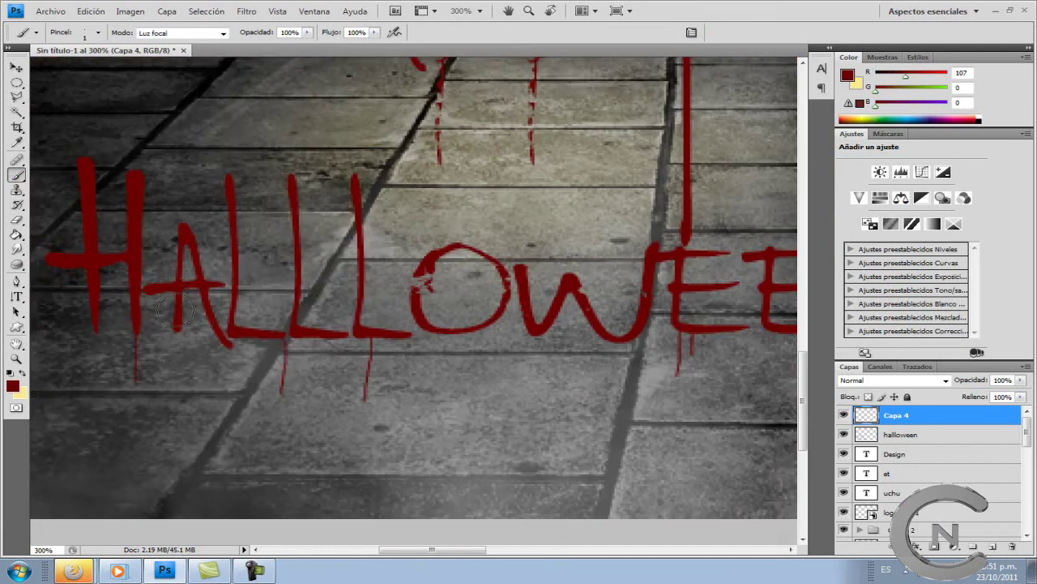
{"action": "scroll", "coordinate": [162, 296], "scroll_direction": "down", "scroll_amount": 3}
{"action": "scroll", "coordinate": [186, 298], "scroll_direction": "up", "scroll_amount": 2}
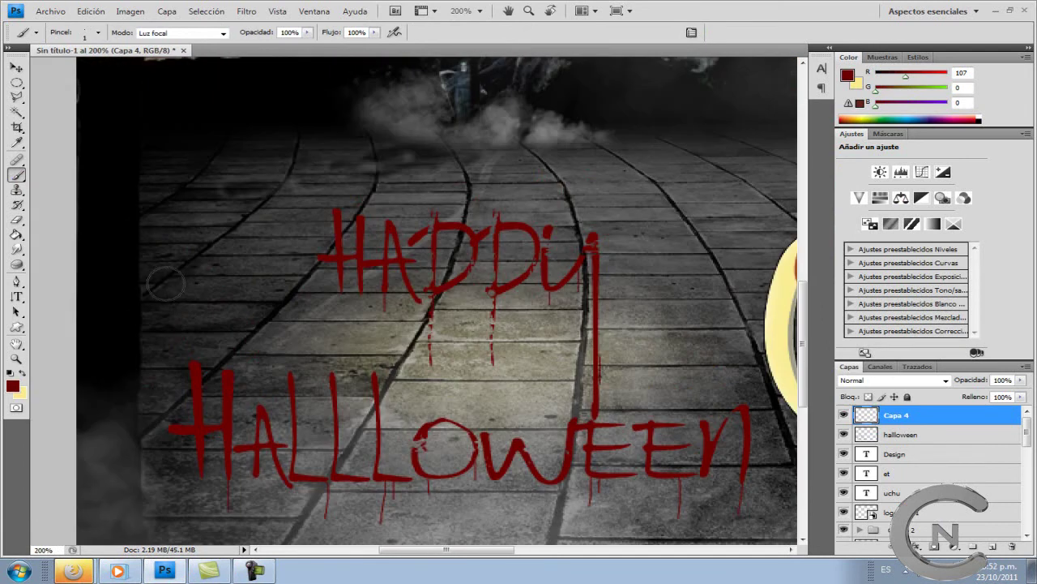
- Review the whole wallpaper in full-screen view
{"action": "scroll", "coordinate": [162, 267], "scroll_direction": "down", "scroll_amount": 3}
{"action": "scroll", "coordinate": [180, 174], "scroll_direction": "up", "scroll_amount": 5}
{"action": "scroll", "coordinate": [375, 167], "scroll_direction": "down", "scroll_amount": 5}
{"action": "key", "text": "f"}
{"action": "key", "text": "f"}
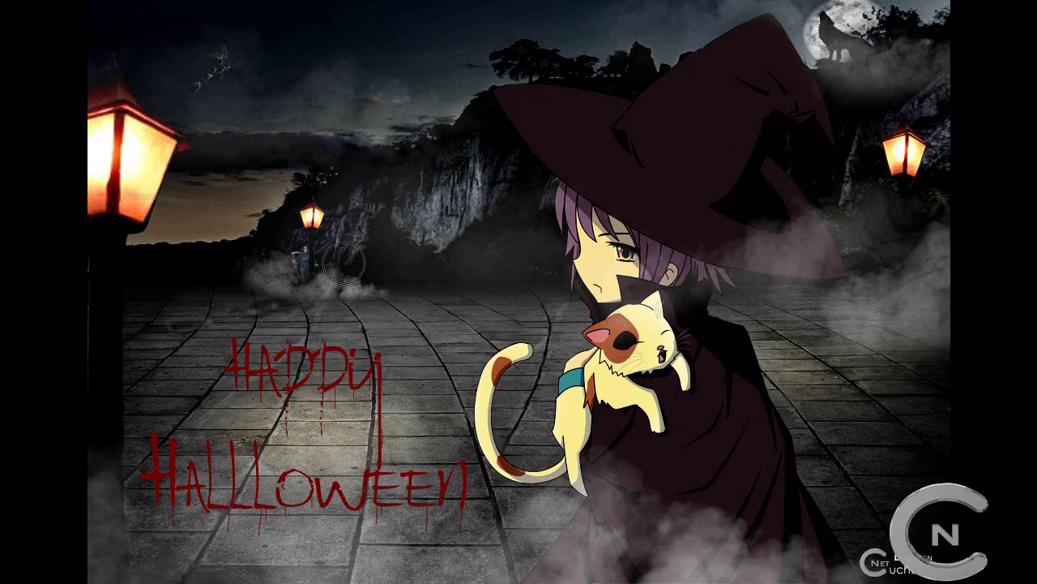